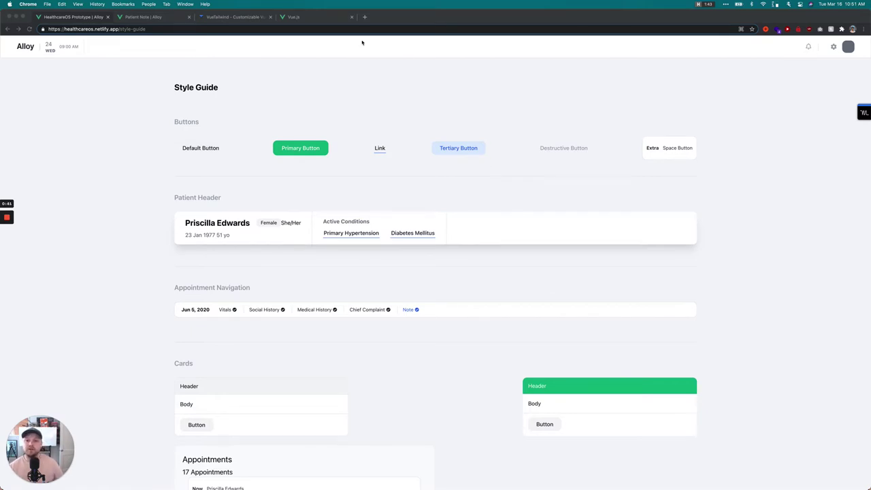
# Step: Focus the browser window and switch from the Alloy style guide to the Vue.js homepage tab
pyautogui.click(317, 60)
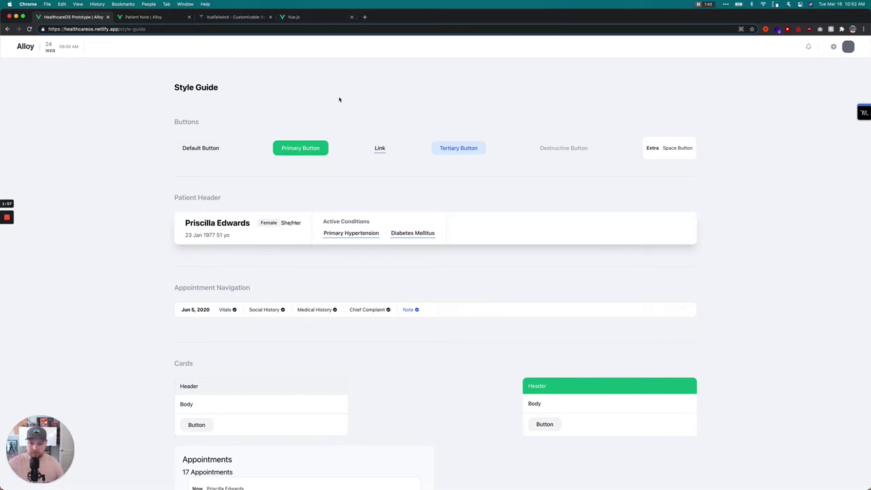
pyautogui.click(308, 17)
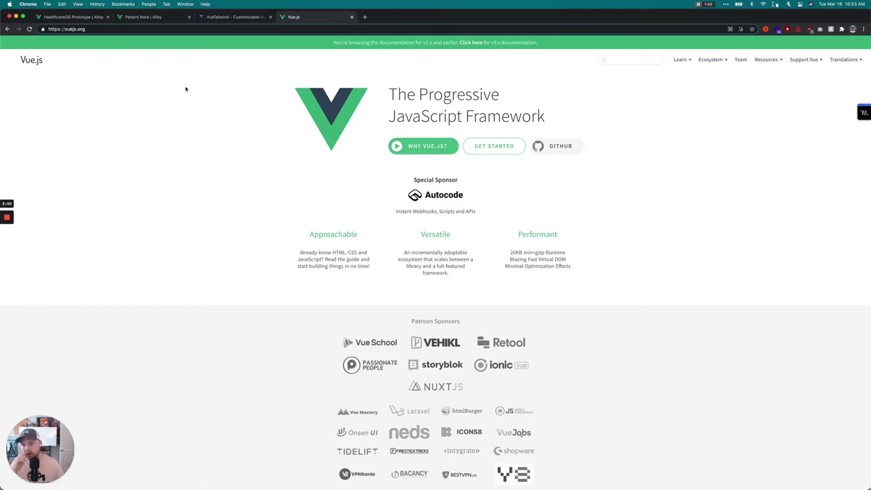
# Step: Switch back to the 'HealthcareOS Prototype | Alloy' tab showing the style guide
pyautogui.click(94, 16)
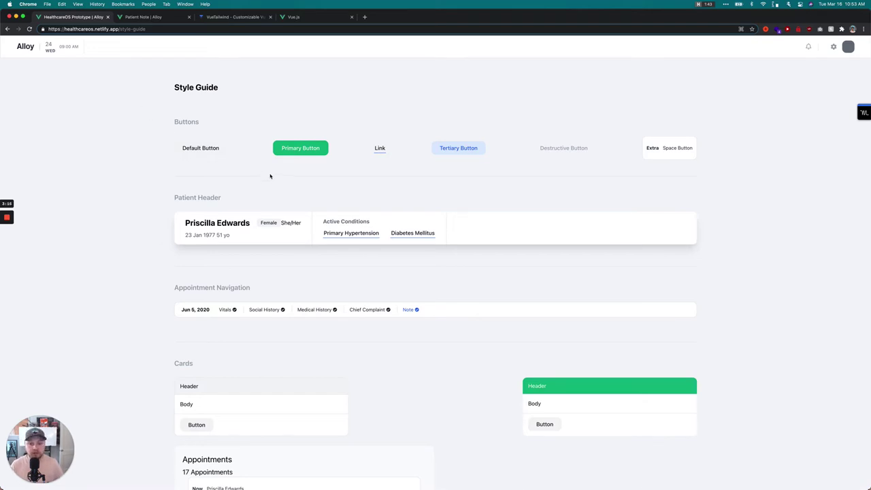
pyautogui.scroll(-3, 265, 175)
pyautogui.scroll(2, 264, 174)
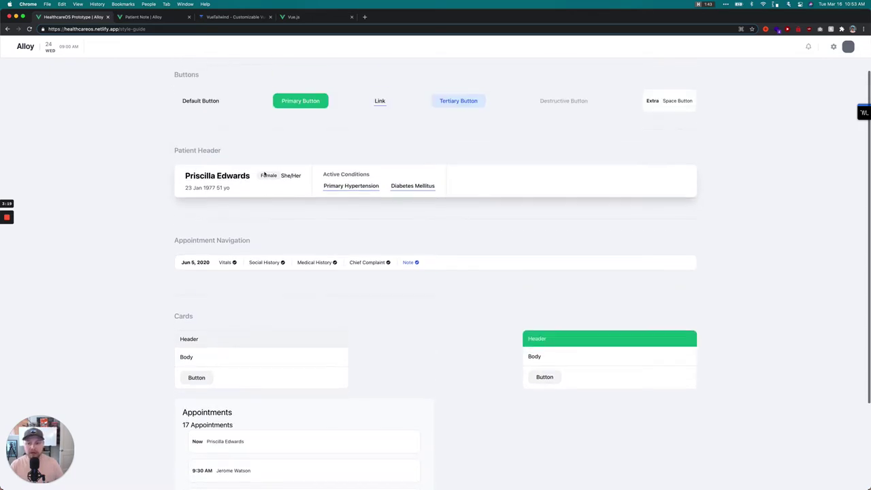
pyautogui.scroll(2, 263, 174)
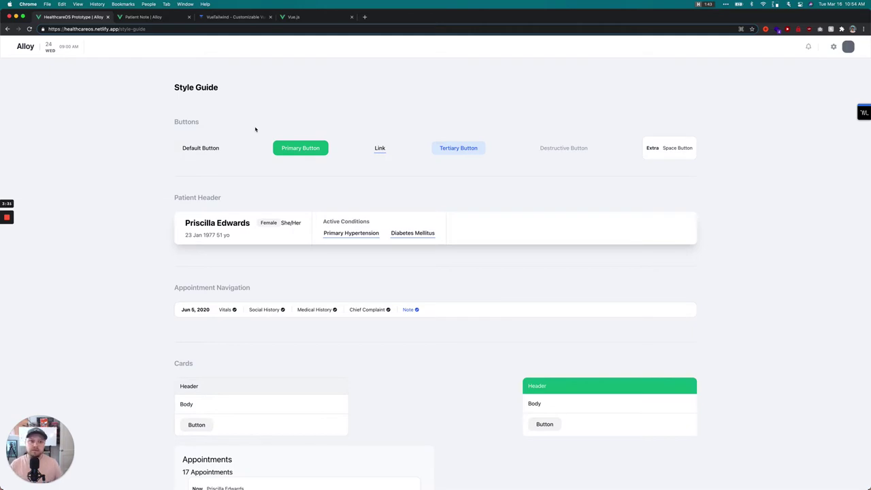
pyautogui.moveTo(6, 218)
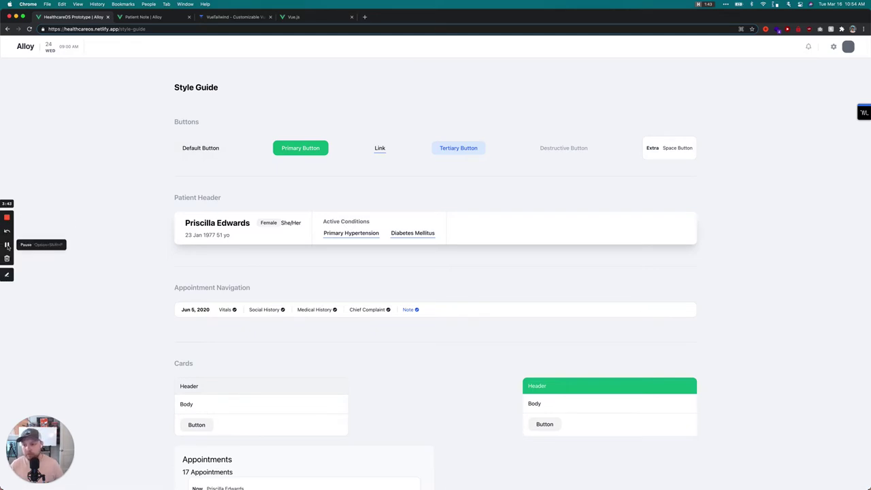
pyautogui.click(9, 244)
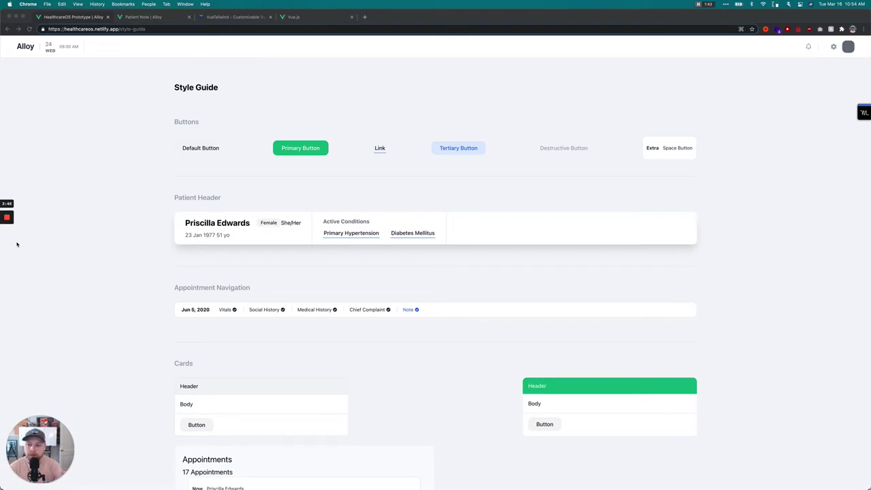
pyautogui.click(95, 176)
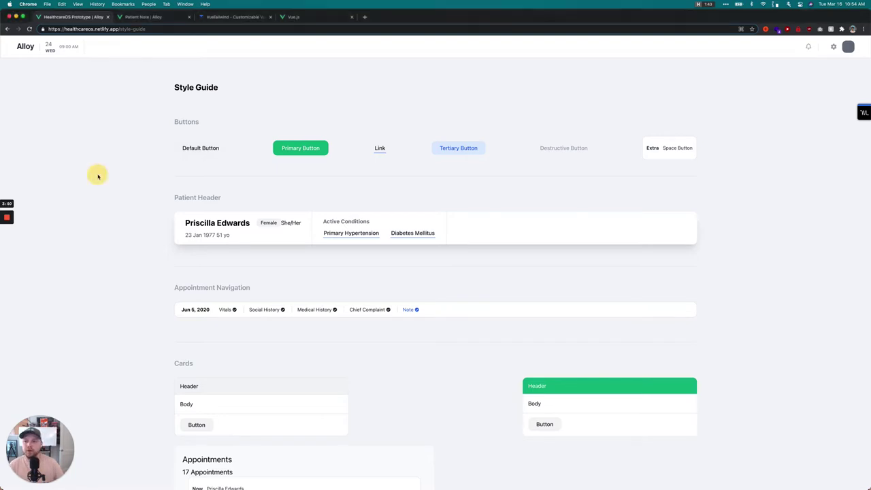
# Step: Load tailwindcss in a new tab, open its Get started docs, then return to the Alloy tab
pyautogui.press('super+t')
pyautogui.write('tailwindcss.com')
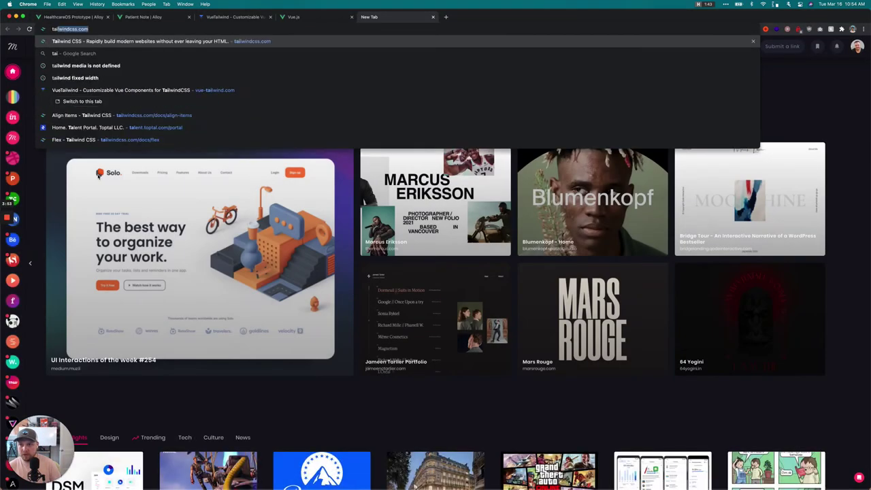
pyautogui.press('Return')
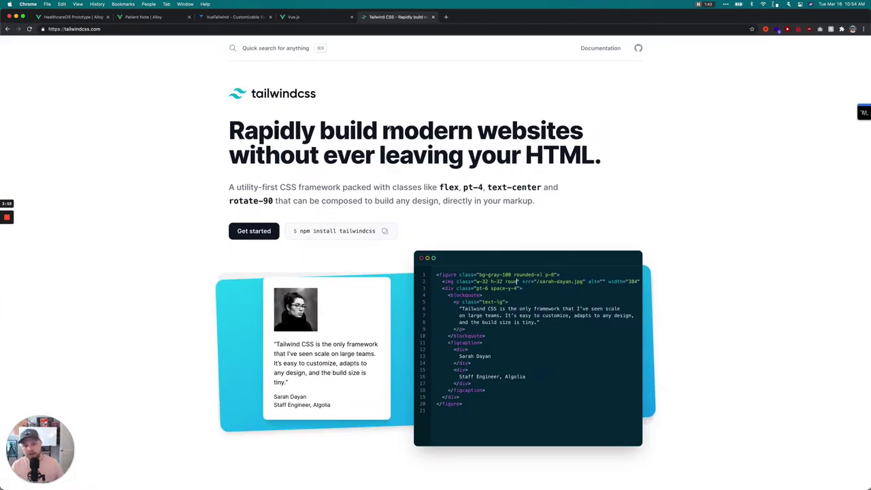
pyautogui.click(256, 232)
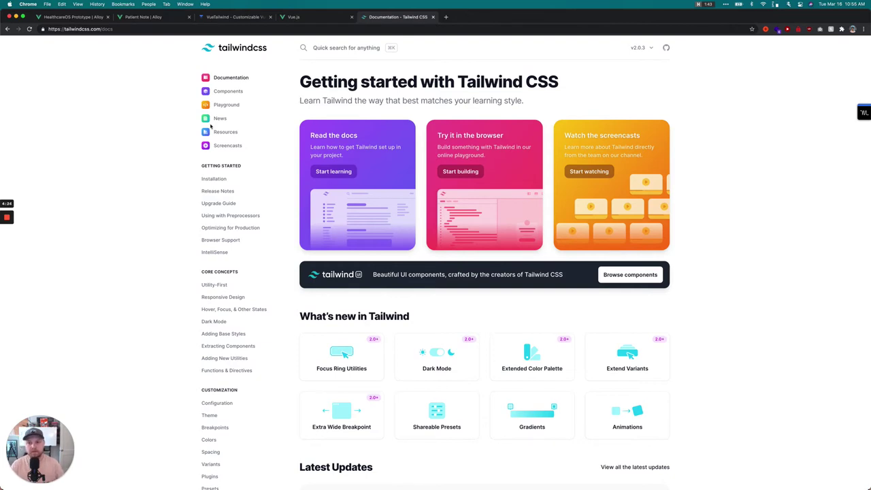
pyautogui.click(77, 18)
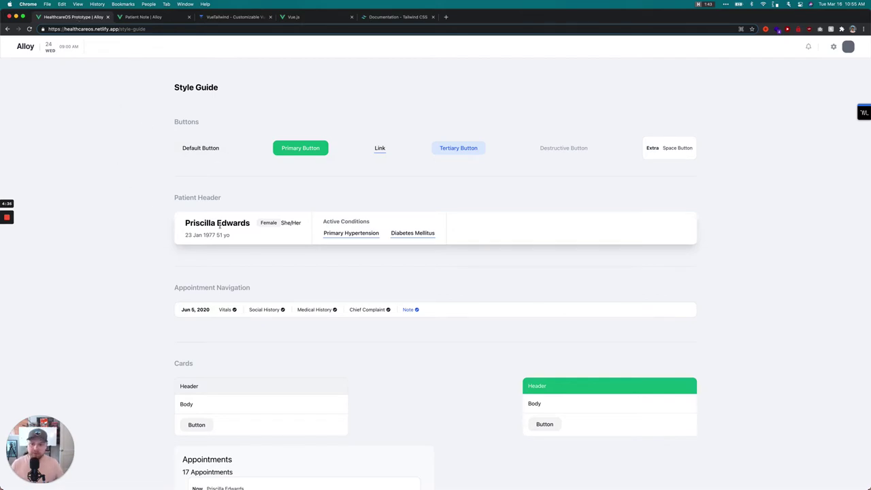
pyautogui.tripleClick(183, 198)
pyautogui.moveTo(176, 287); pyautogui.dragTo(254, 289)
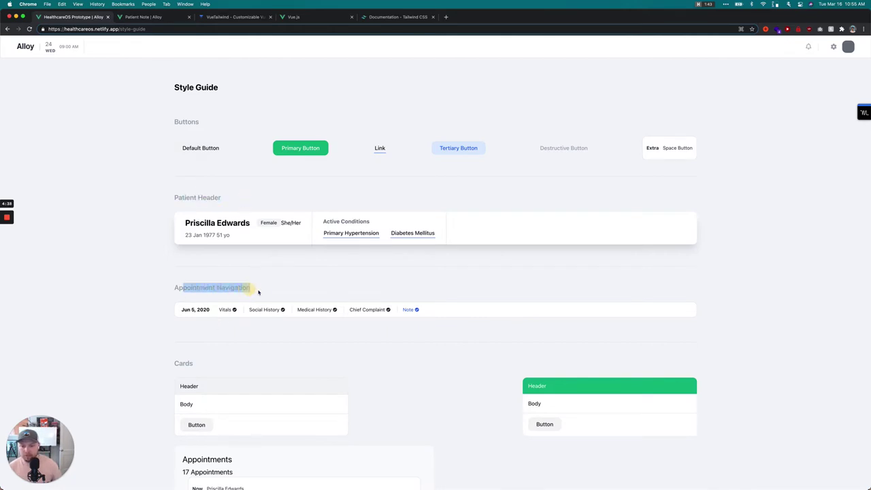
pyautogui.click(259, 294)
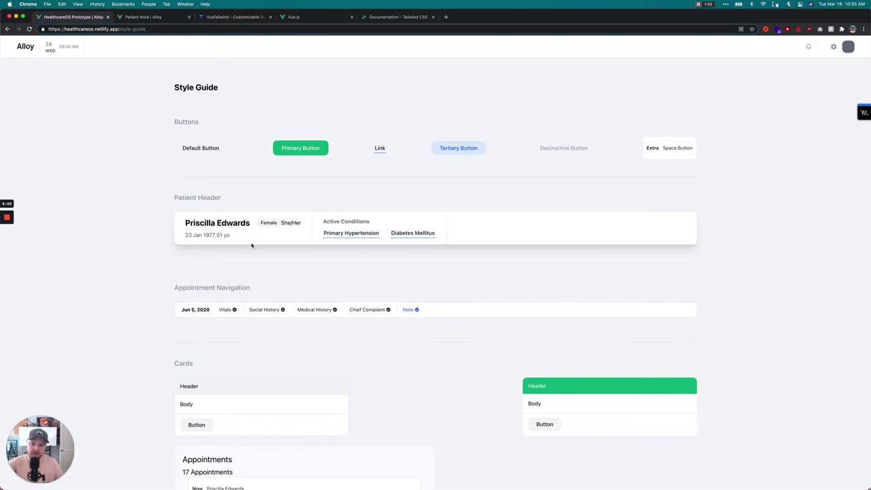
pyautogui.moveTo(195, 224); pyautogui.dragTo(245, 234)
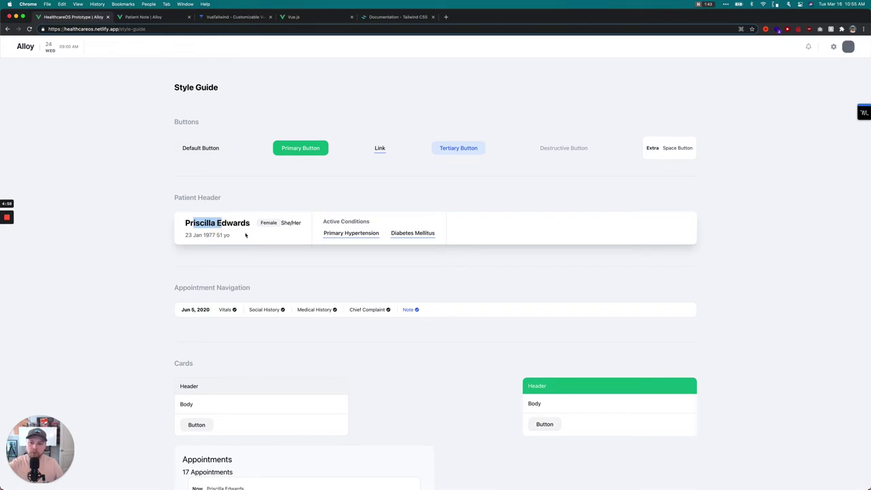
pyautogui.click(245, 235)
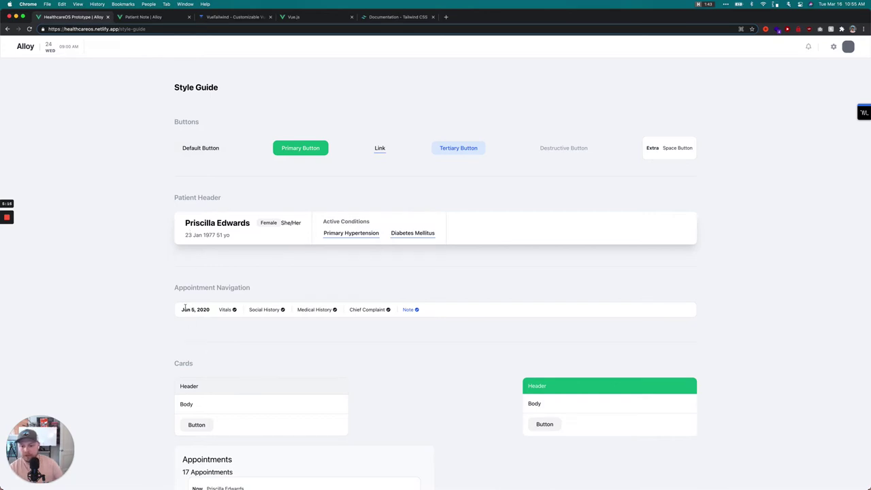
pyautogui.moveTo(182, 308); pyautogui.dragTo(209, 311)
# Step: Clear the text selection on the style guide and switch to the 'Documentation - Tailwind CSS' tab
pyautogui.click(216, 313)
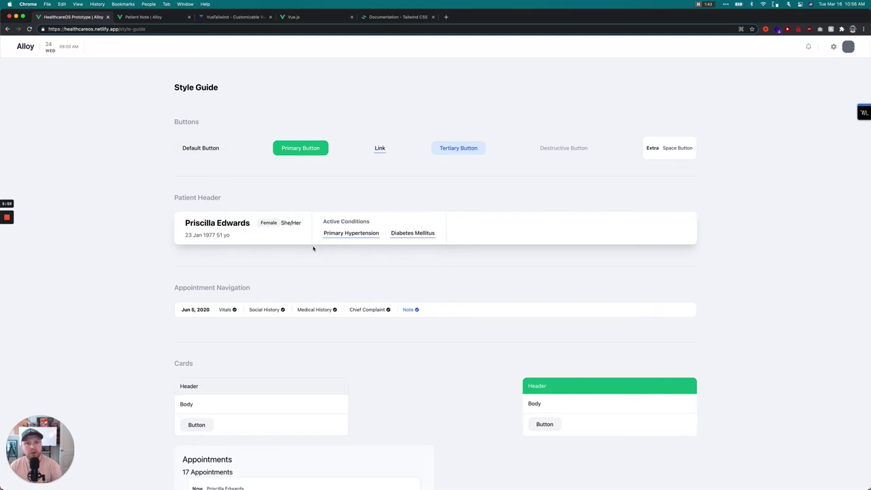
pyautogui.click(391, 17)
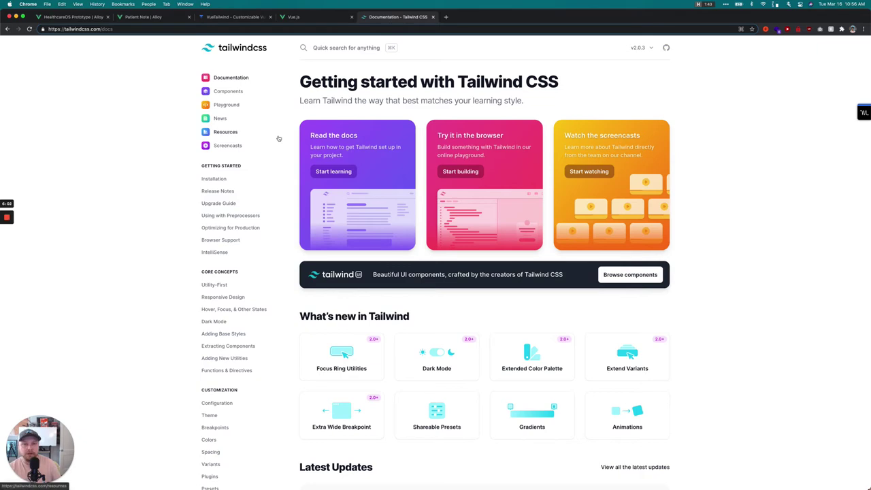
# Step: Switch back to the 'HealthcareOS Prototype | Alloy' tab
pyautogui.click(83, 19)
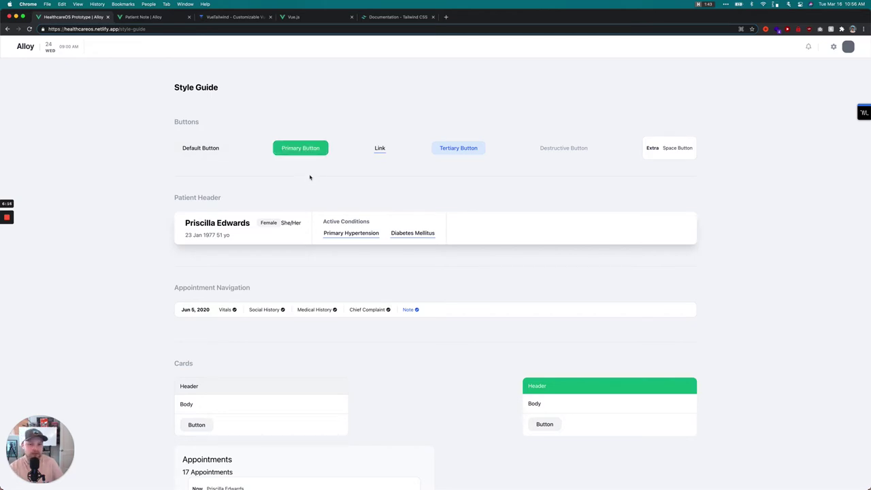
# Step: Preview the default button's pressed and focus states, scroll the style guide, then switch to VueTailwind
pyautogui.scroll(-1, 309, 177)
pyautogui.scroll(1, 308, 177)
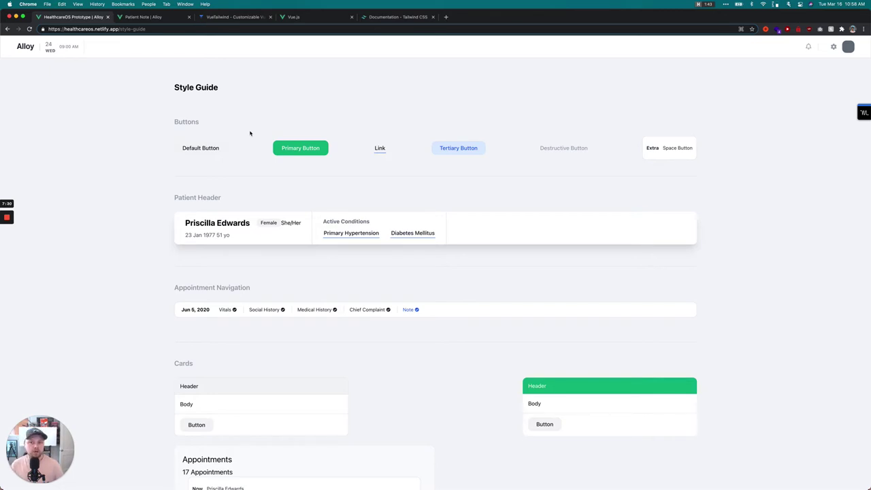
pyautogui.click(210, 151)
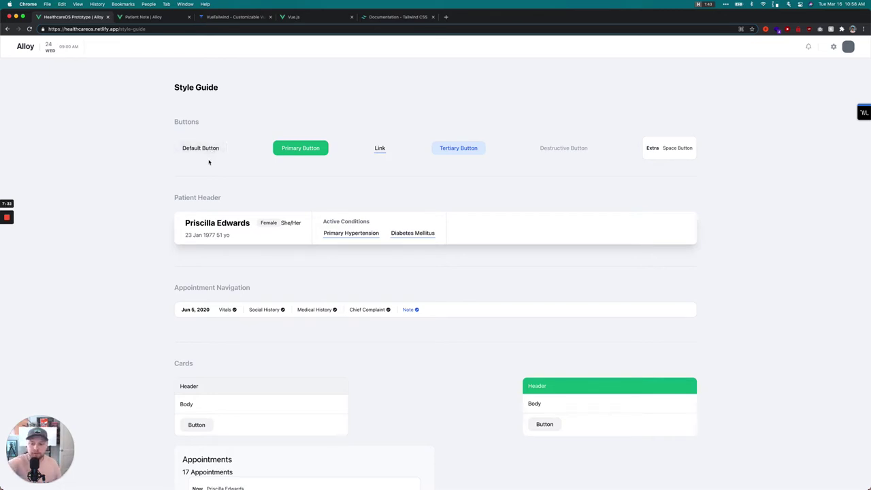
pyautogui.scroll(-1, 223, 171)
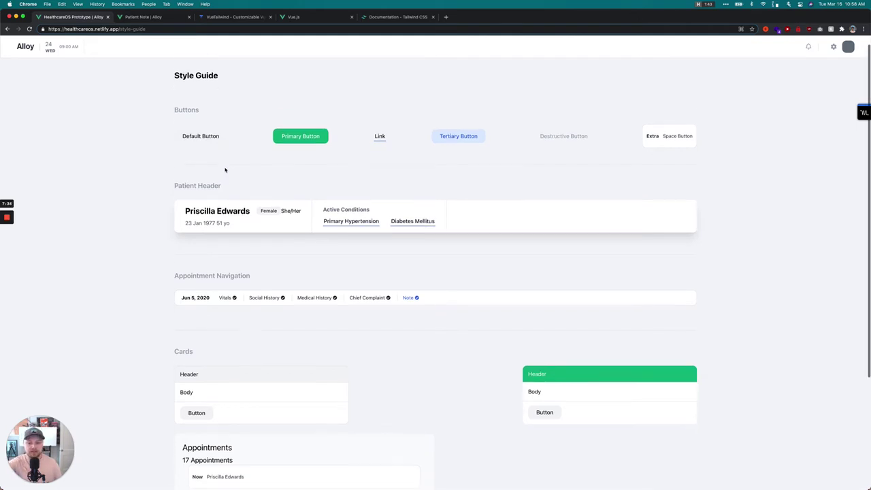
pyautogui.scroll(-2, 225, 169)
pyautogui.scroll(-1, 197, 380)
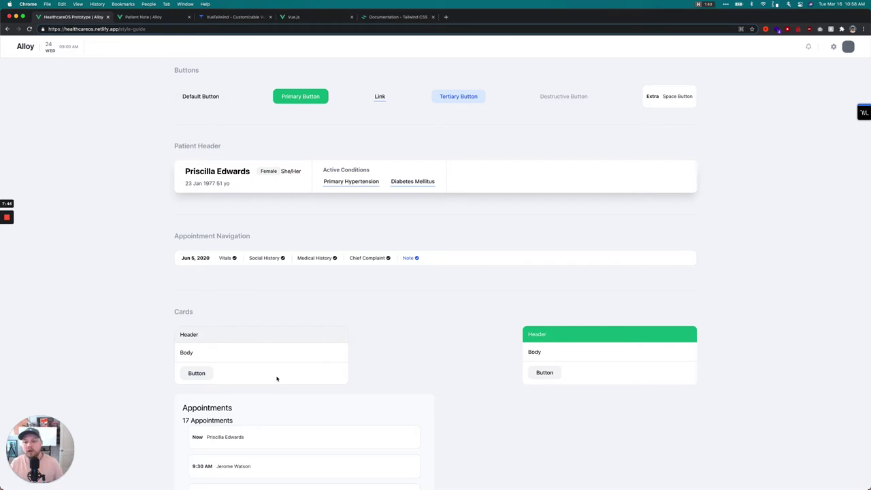
pyautogui.scroll(1, 278, 379)
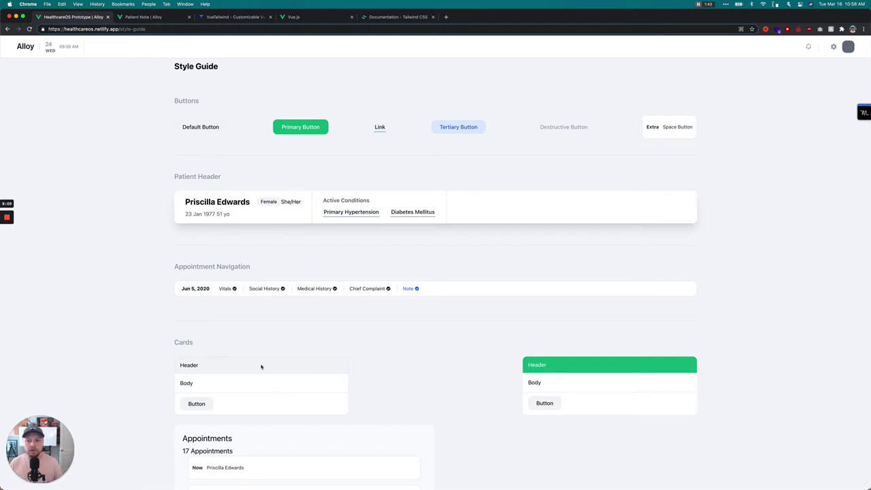
pyautogui.scroll(1, 261, 367)
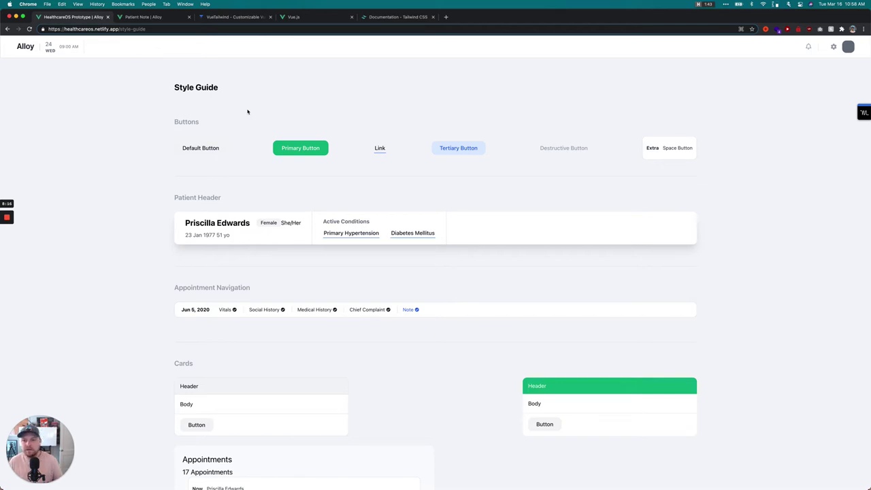
pyautogui.click(239, 17)
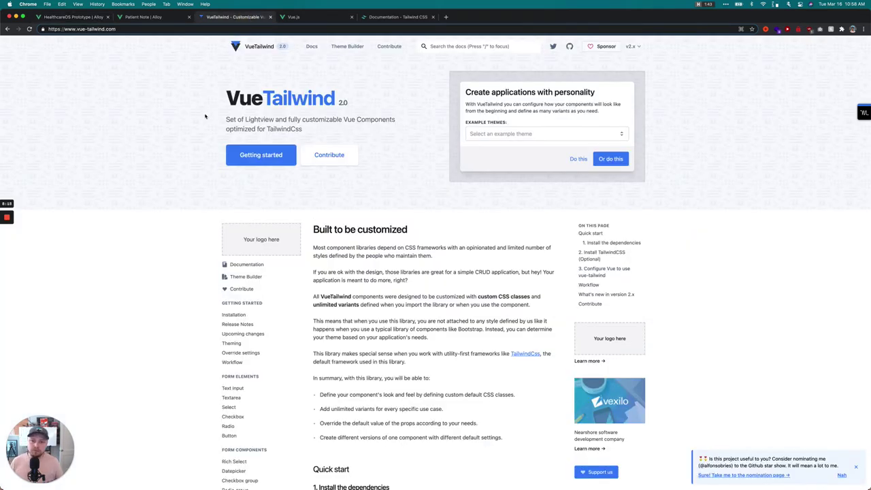
# Step: Open the VueTailwind Button docs, toggle the example between Secondary and Default, and inspect its t-button code
pyautogui.scroll(-5, 205, 115)
pyautogui.scroll(-3, 205, 117)
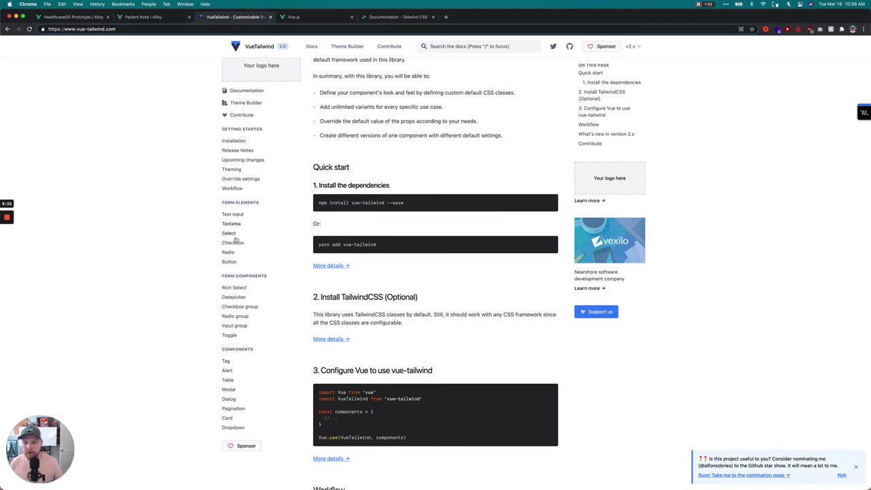
pyautogui.click(229, 261)
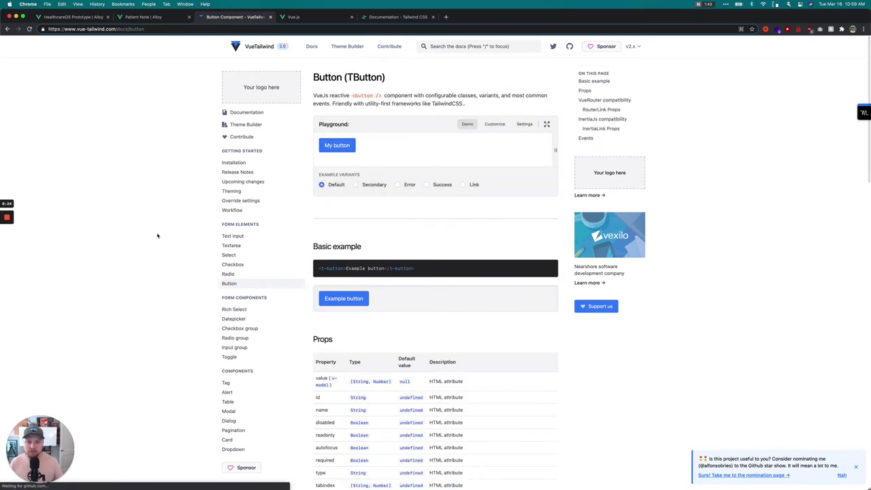
pyautogui.click(368, 185)
pyautogui.click(322, 184)
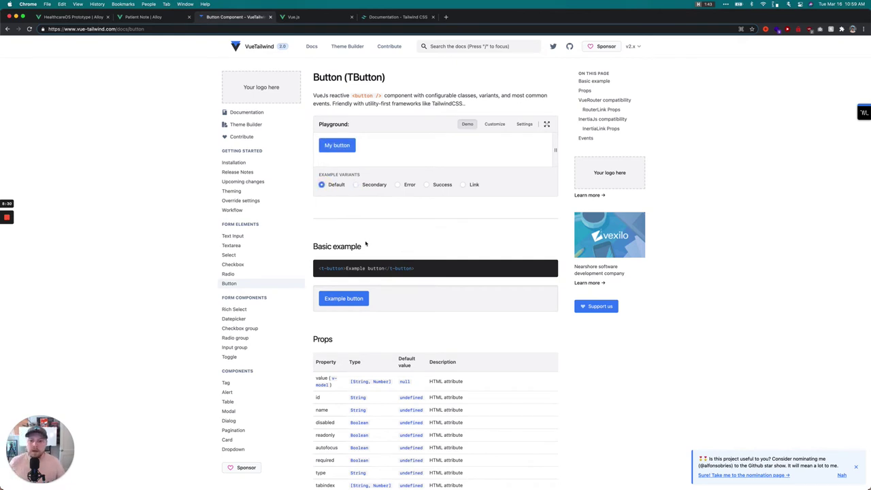
pyautogui.moveTo(319, 268); pyautogui.dragTo(420, 272)
pyautogui.click(422, 272)
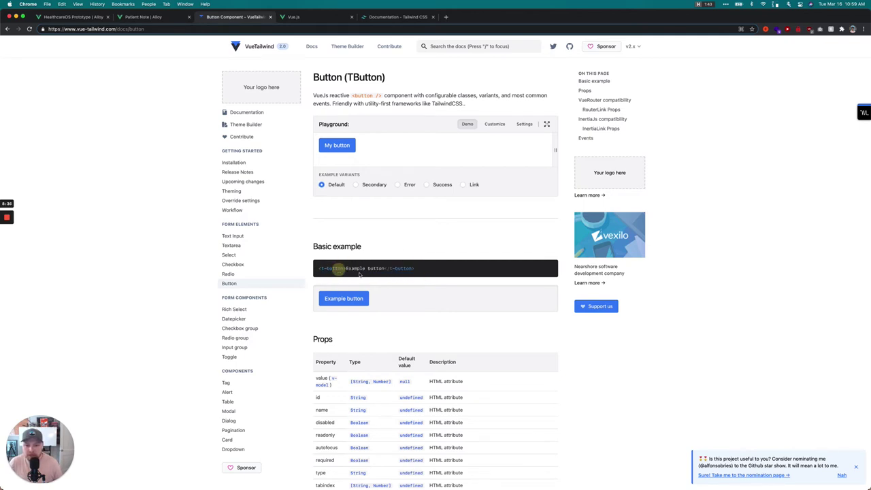
# Step: Switch between the Alloy style guide and the Button docs, ending on the Alloy tab
pyautogui.click(68, 17)
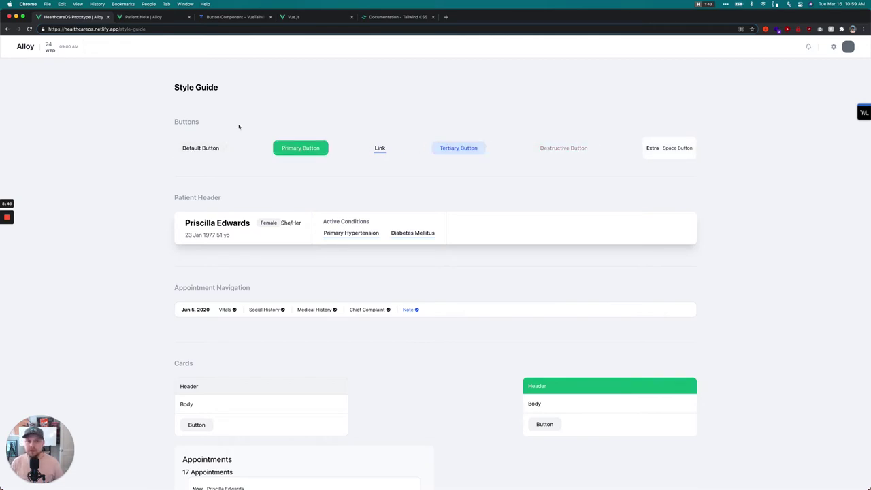
pyautogui.click(244, 17)
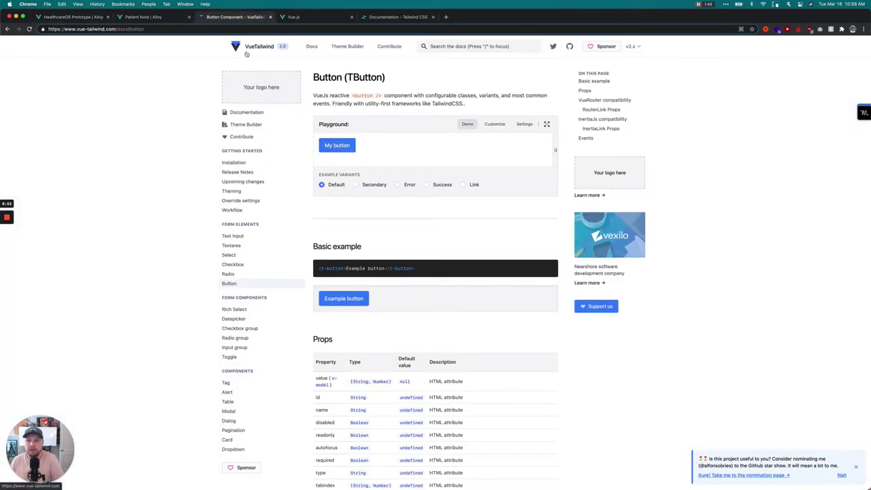
pyautogui.click(100, 18)
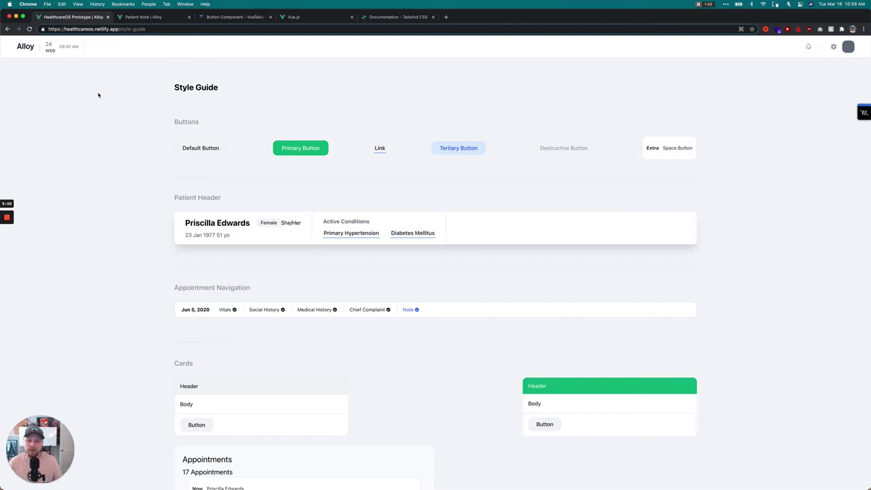
# Step: From the Tailwind CSS docs, browse the Tailwind UI marketing sections, then return to the Alloy tab
pyautogui.click(378, 17)
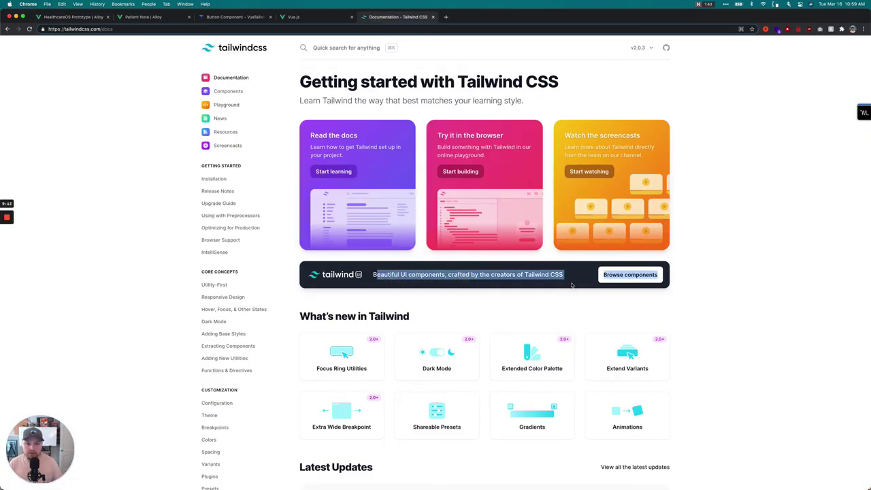
pyautogui.click(607, 275)
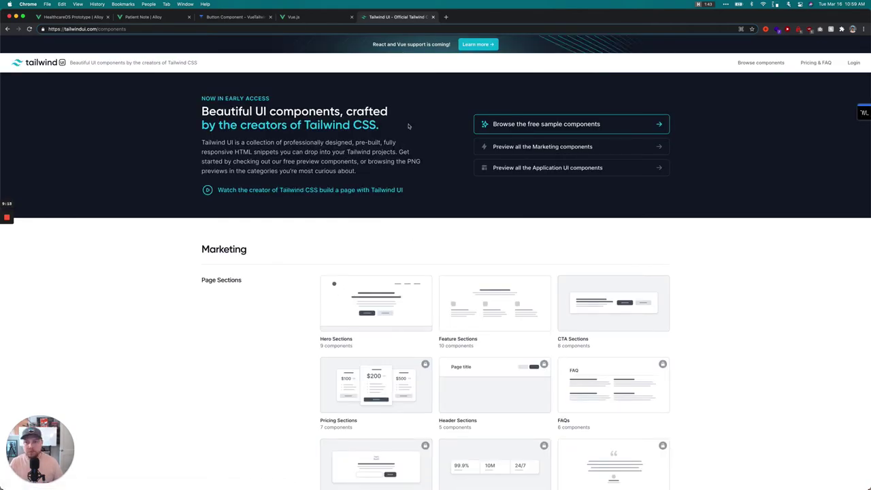
pyautogui.scroll(-2, 353, 147)
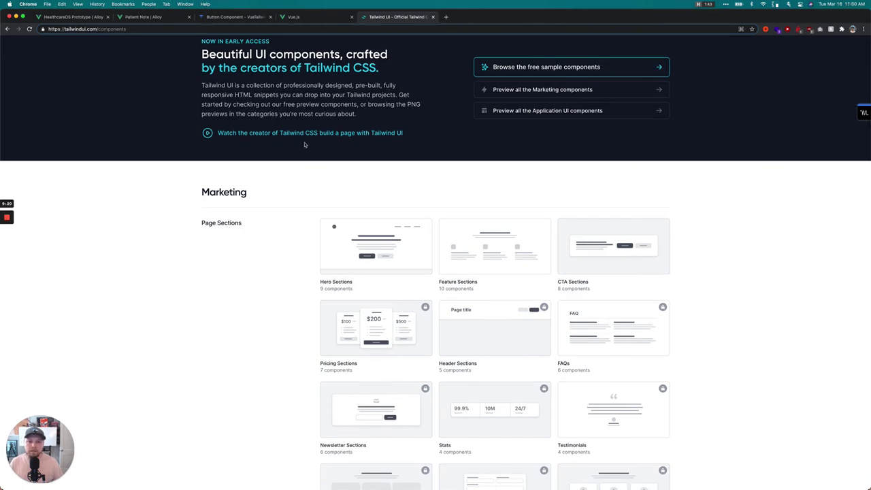
pyautogui.scroll(-2, 305, 145)
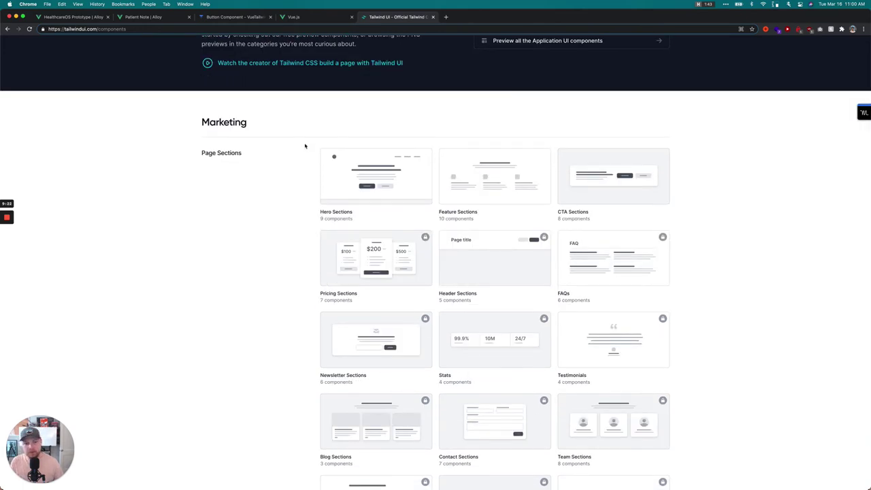
pyautogui.click(68, 18)
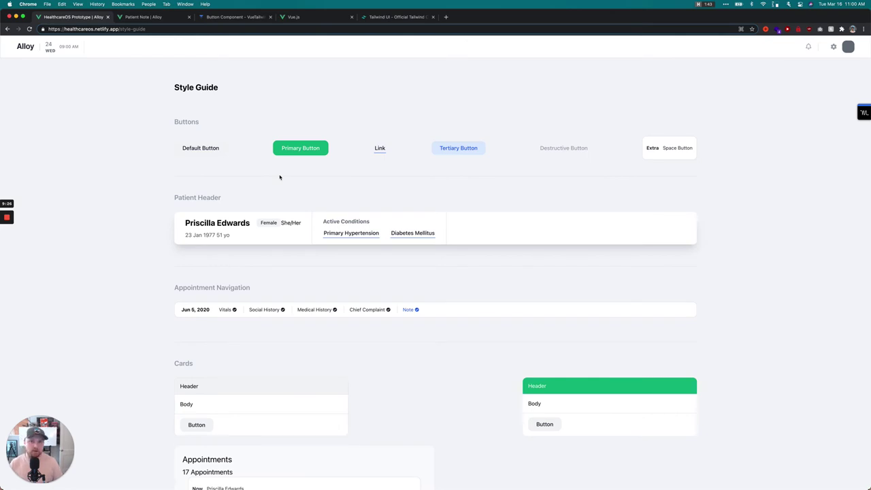
pyautogui.click(400, 18)
pyautogui.scroll(-5, 300, 185)
pyautogui.scroll(6, 299, 185)
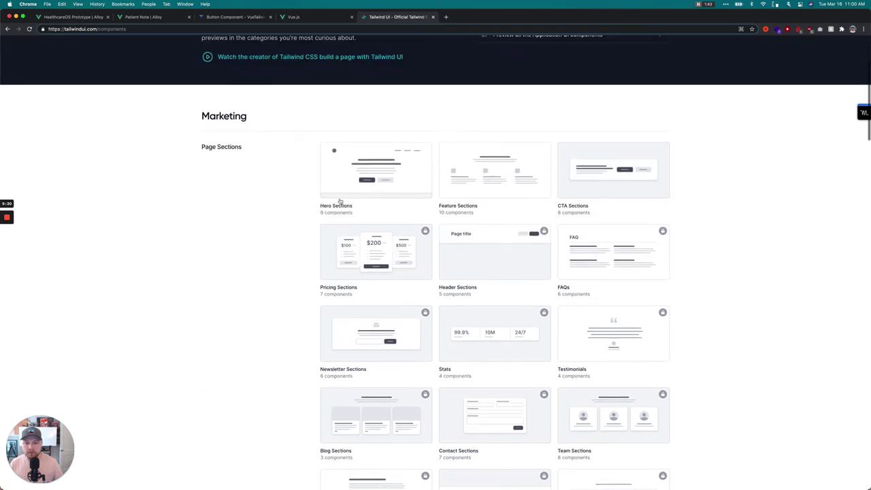
pyautogui.click(73, 17)
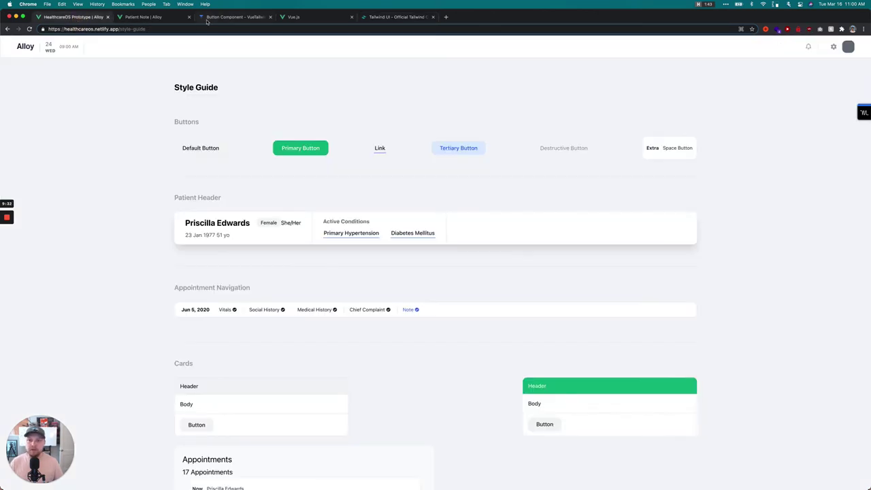
pyautogui.click(218, 17)
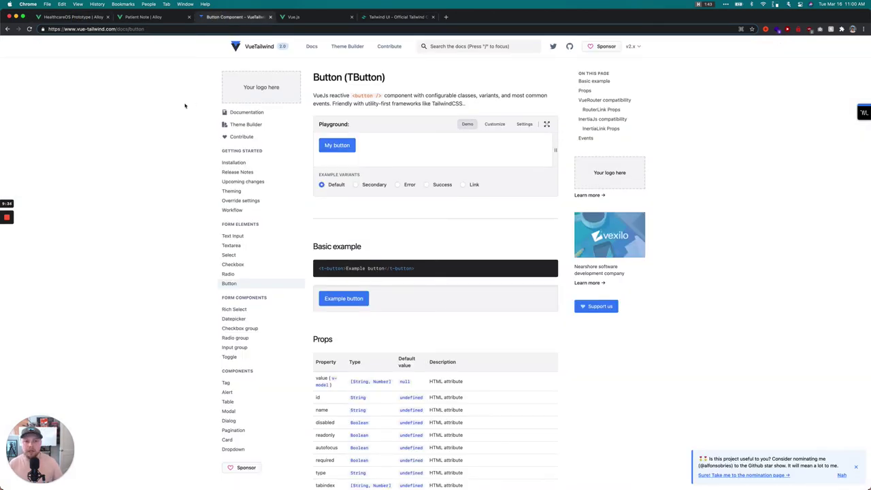
pyautogui.click(56, 21)
pyautogui.scroll(-3, 263, 203)
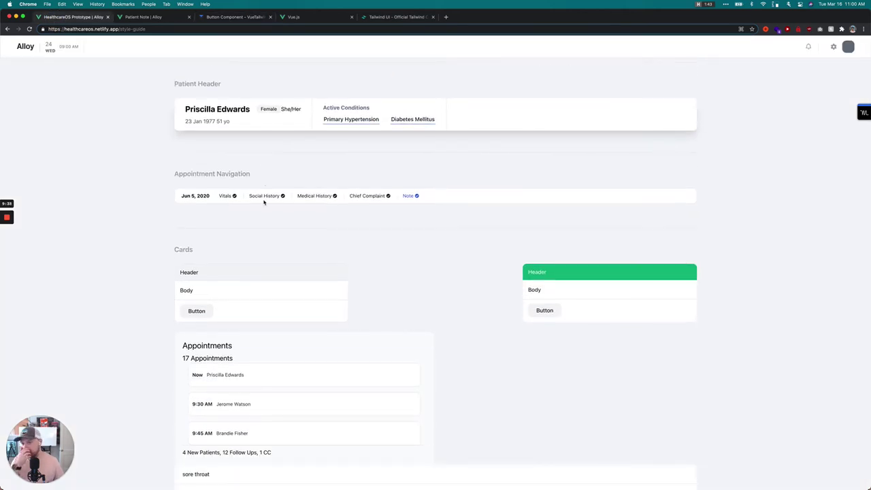
pyautogui.scroll(2, 255, 195)
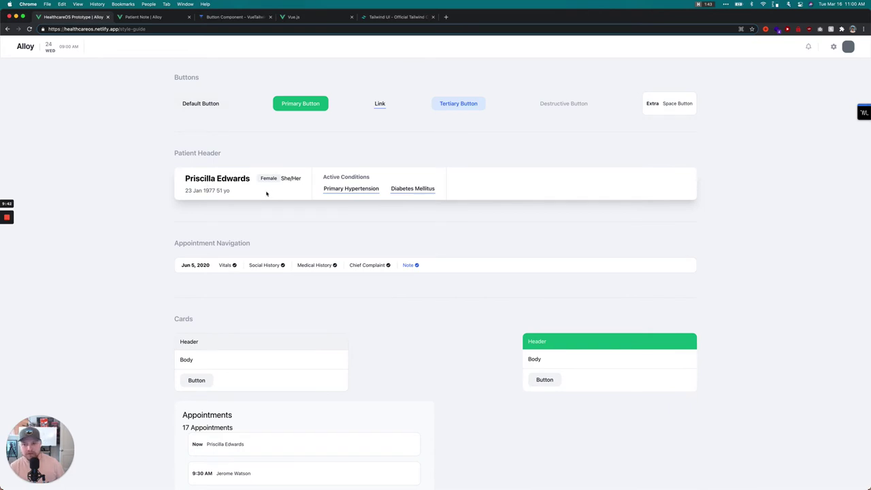
# Step: In Figma, open the OS/Workflow Prototype page, zoom into the Appointments frame, then switch back to Chrome
pyautogui.press('super+Tab')
pyautogui.press('super+Tab')
pyautogui.press('super+Tab')
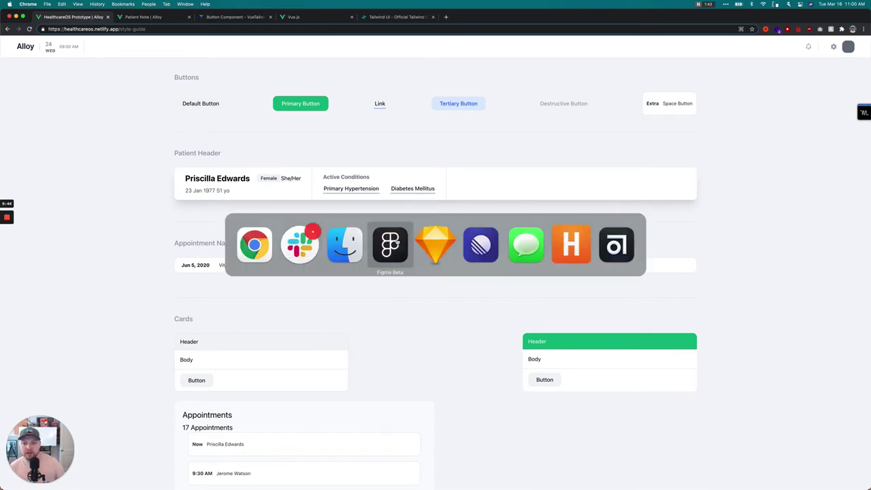
pyautogui.scroll(2, 264, 333)
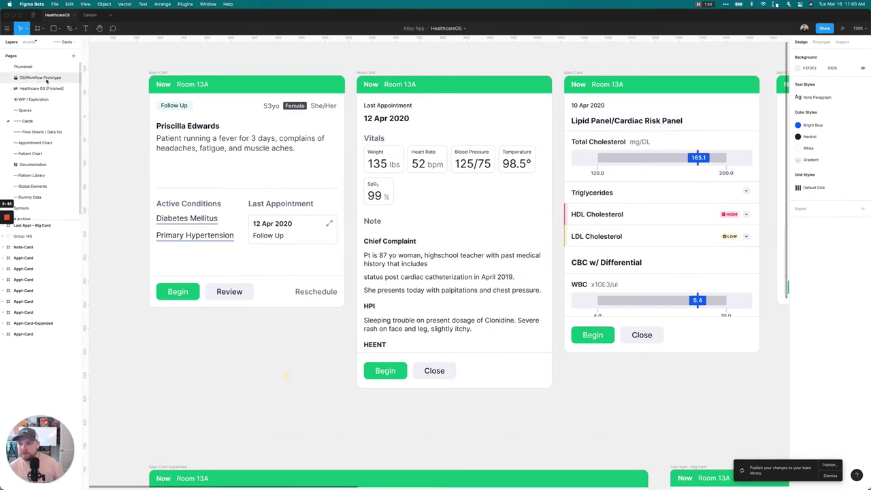
pyautogui.click(42, 77)
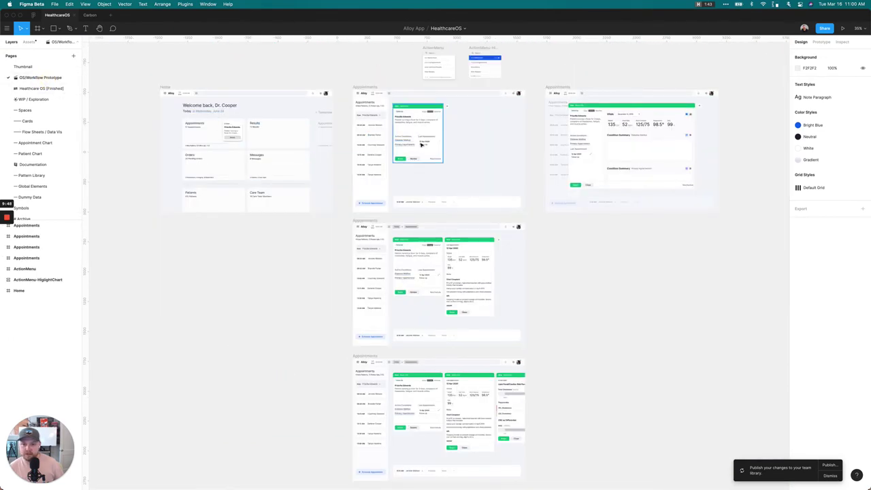
pyautogui.keyDown('ctrl'); pyautogui.scroll(5, 463, 153); pyautogui.keyUp('ctrl')
pyautogui.scroll(2, 461, 177)
pyautogui.keyDown('ctrl'); pyautogui.scroll(5, 458, 197); pyautogui.keyUp('ctrl')
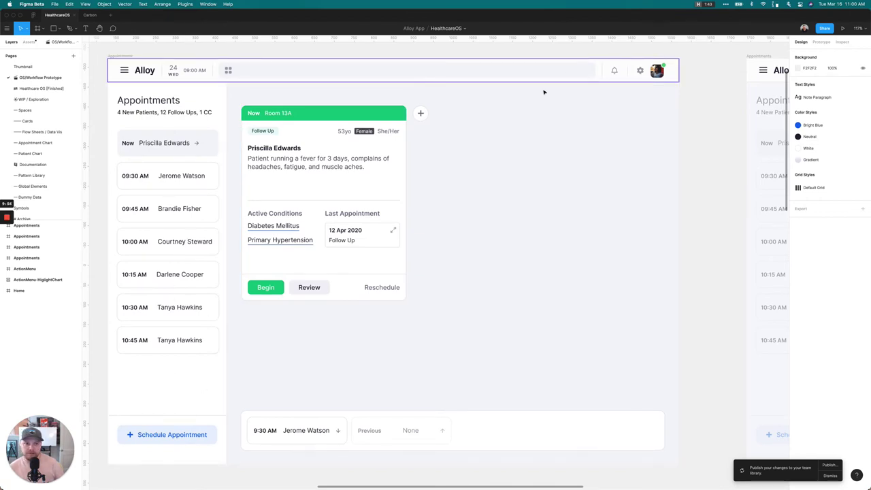
pyautogui.hotkey('ctrl', 'Right')
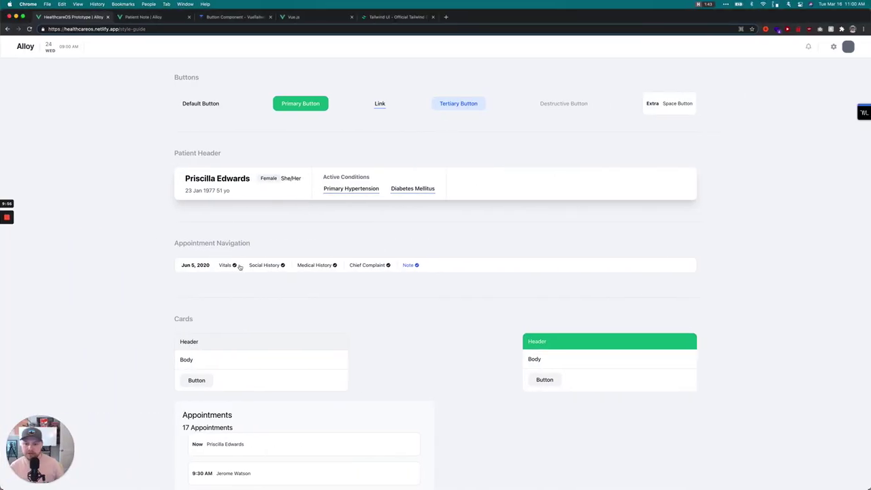
pyautogui.scroll(-5, 239, 268)
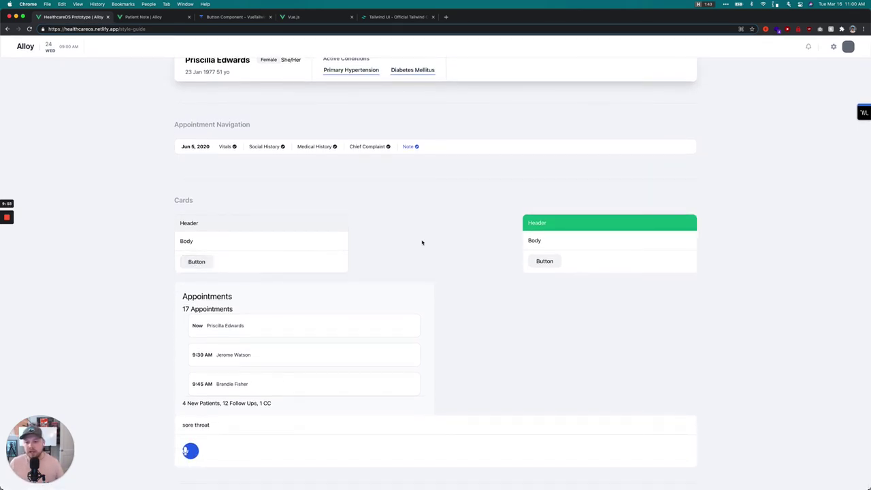
pyautogui.scroll(1, 421, 245)
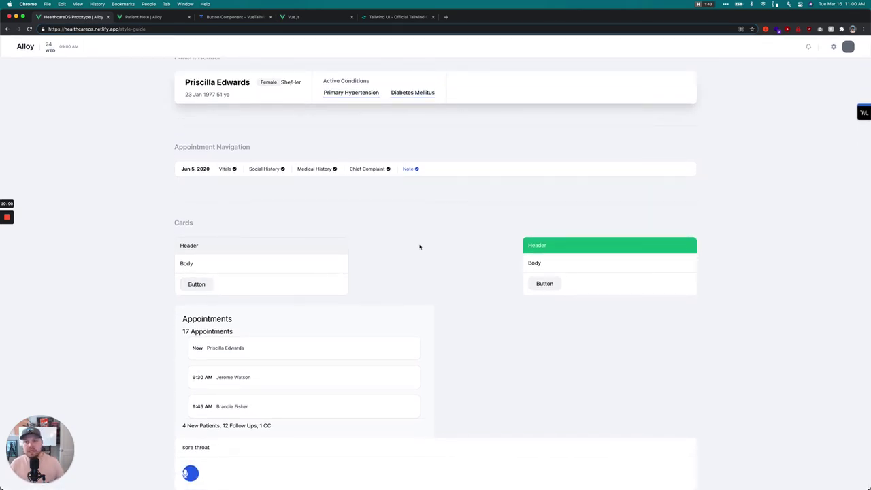
pyautogui.scroll(6, 418, 248)
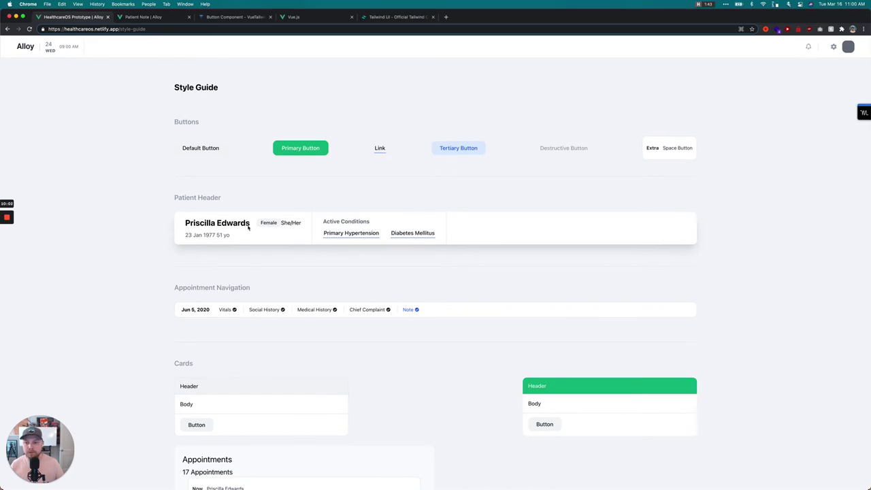
pyautogui.moveTo(178, 215); pyautogui.dragTo(684, 236)
pyautogui.click(683, 236)
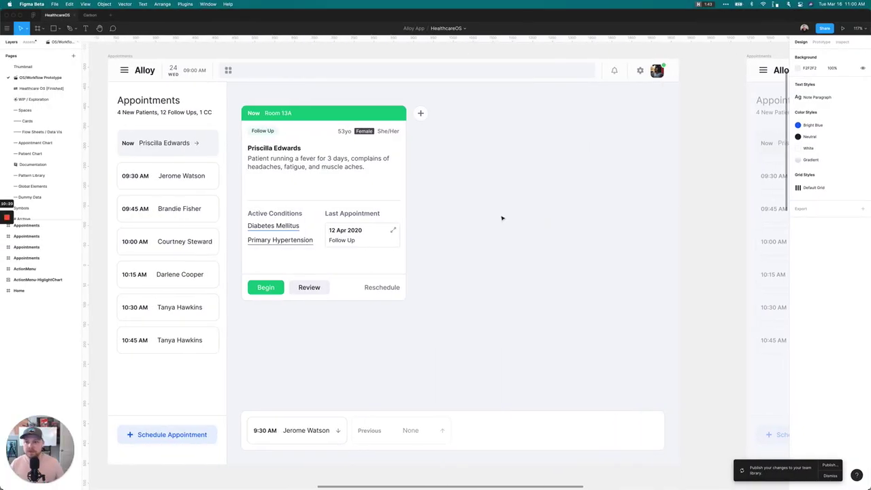
# Step: Switch desktop spaces from Figma back to Chrome showing the Alloy style guide
pyautogui.hotkey('ctrl', 'Right')
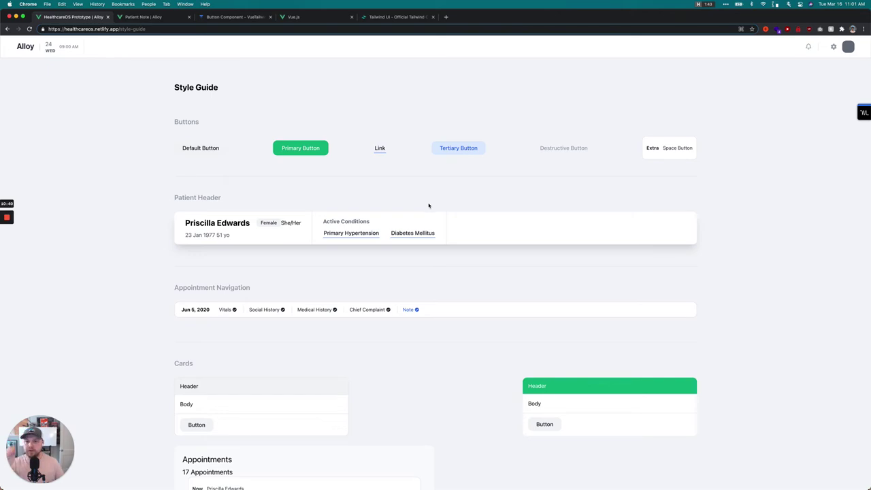
# Step: On the Patient Note tab, delete the Exam through Plan headings and the HPI heading, leaving an empty line
pyautogui.click(164, 16)
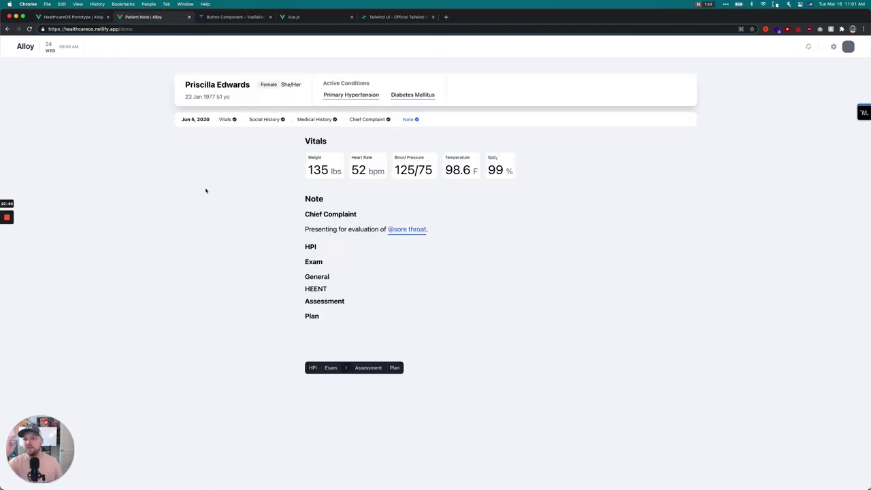
pyautogui.click(139, 29)
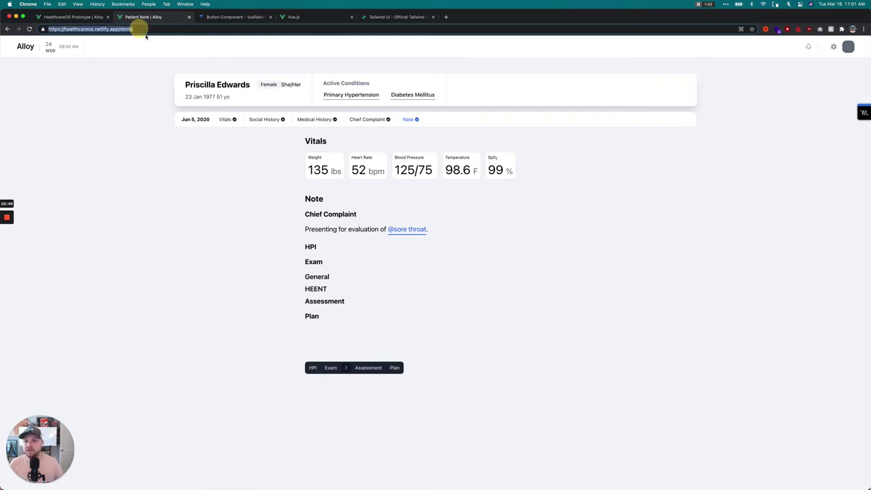
pyautogui.click(156, 79)
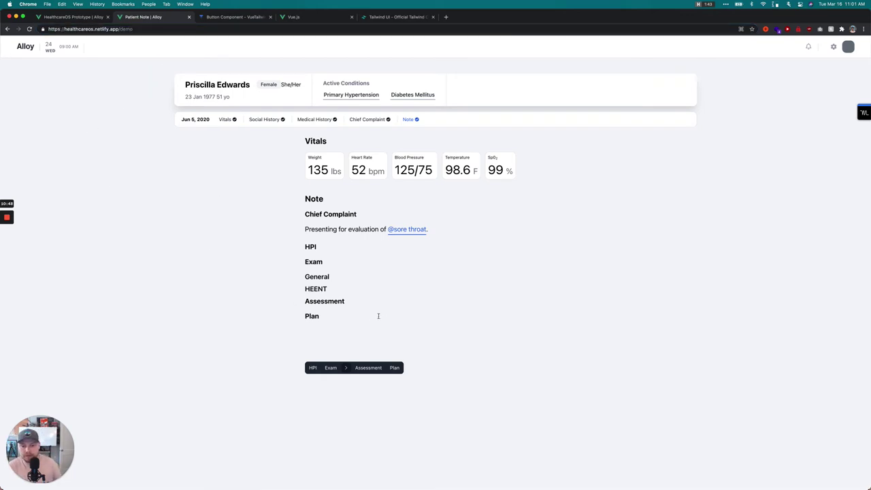
pyautogui.click(332, 316)
pyautogui.moveTo(344, 315); pyautogui.dragTo(298, 259)
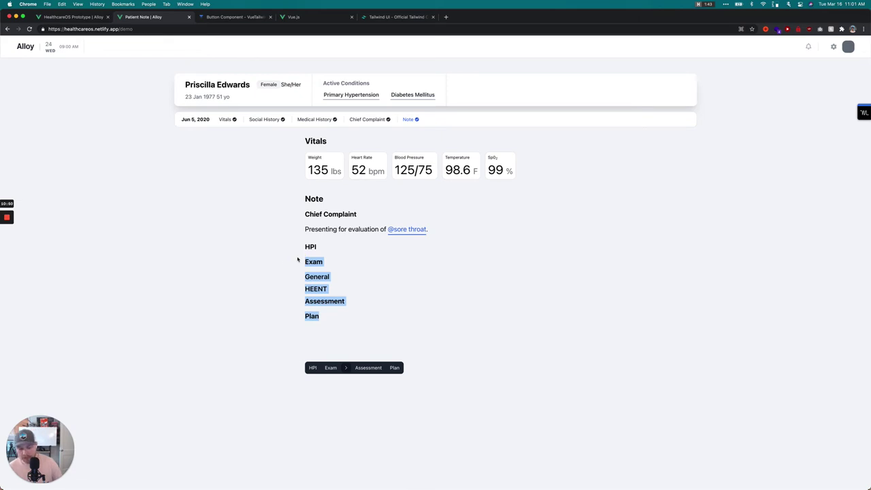
pyautogui.press('BackSpace')
pyautogui.press('BackSpace')
pyautogui.press('BackSpace')
pyautogui.press('BackSpace')
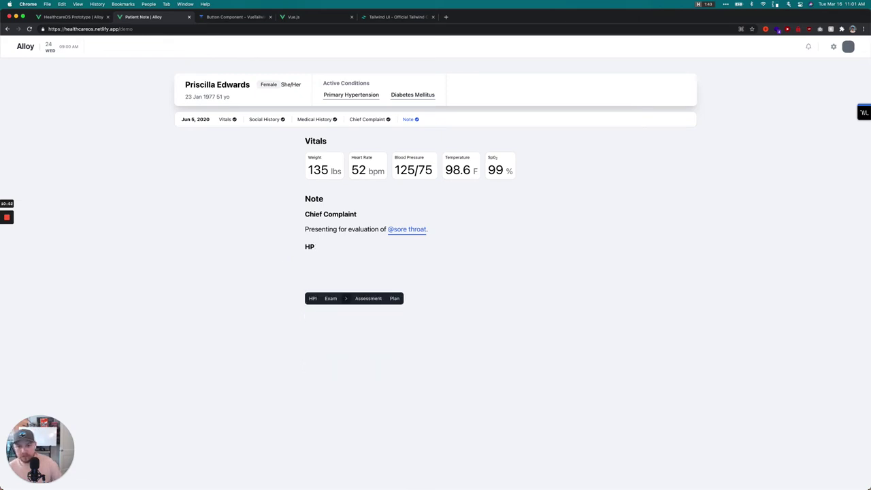
pyautogui.press('BackSpace')
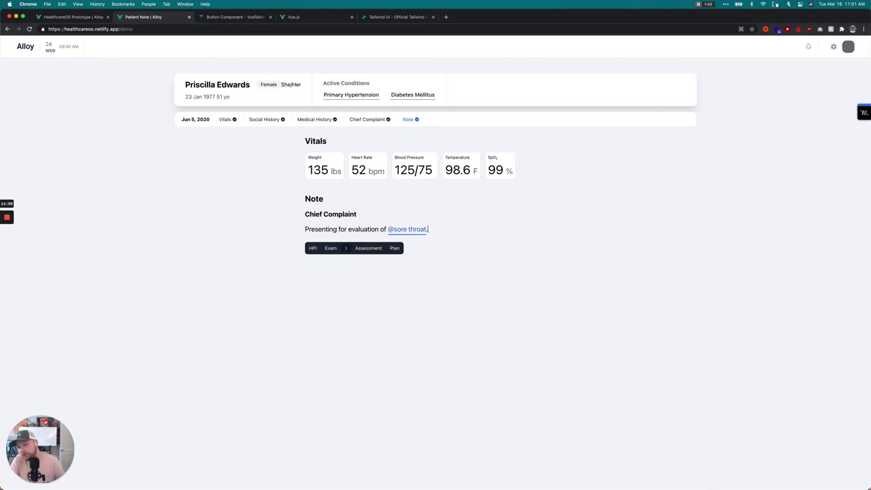
pyautogui.press('Return')
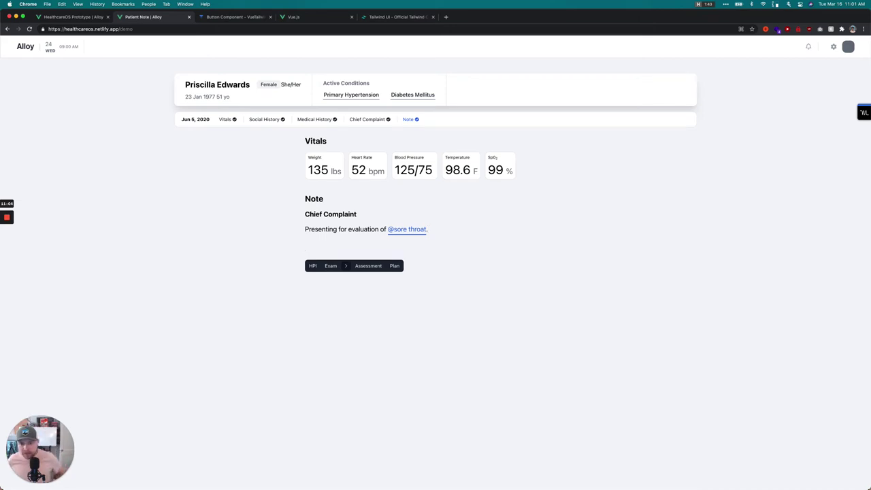
# Step: Open tiptap.dev in a new browser tab
pyautogui.press('super+t')
pyautogui.write('tiptap.dev')
pyautogui.press('Return')
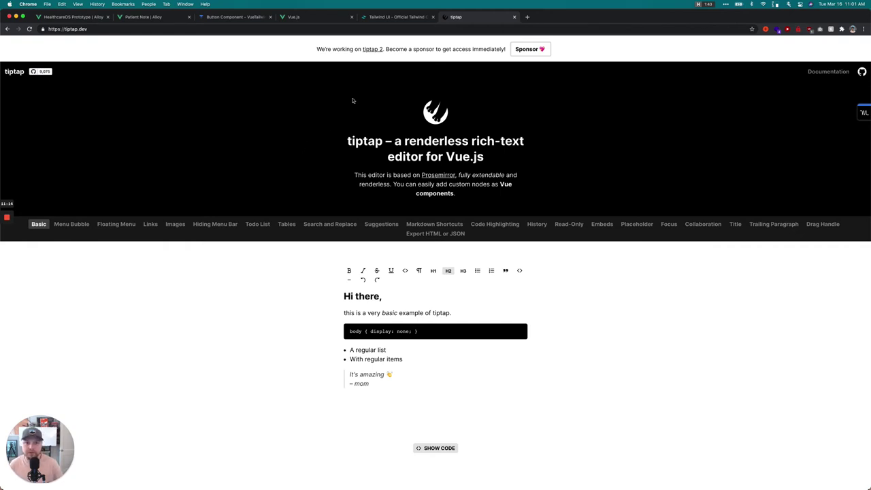
# Step: Open the 'Hello tiptap 2 beta!' post in its own tab, scroll through it, then return to Patient Note
pyautogui.keyDown('super'); pyautogui.click(372, 49); pyautogui.keyUp('super')
pyautogui.hotkey('ctrl', 'Tab')
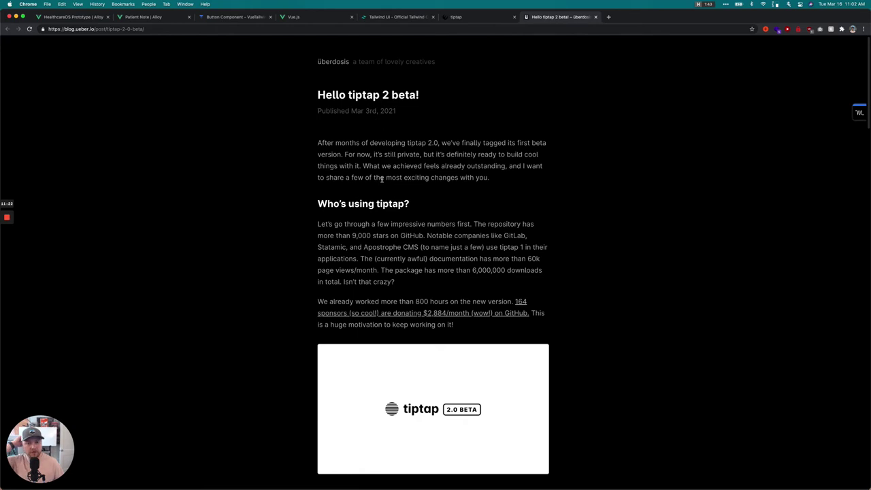
pyautogui.scroll(-1, 386, 185)
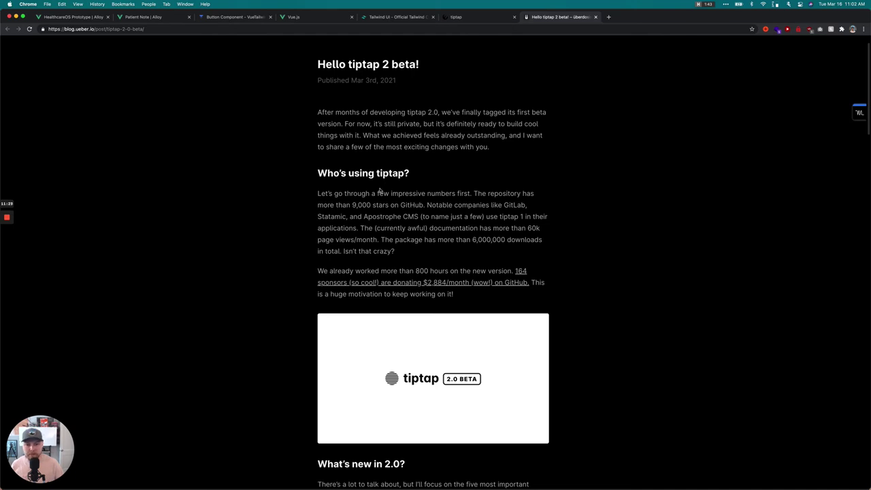
pyautogui.scroll(-1, 379, 191)
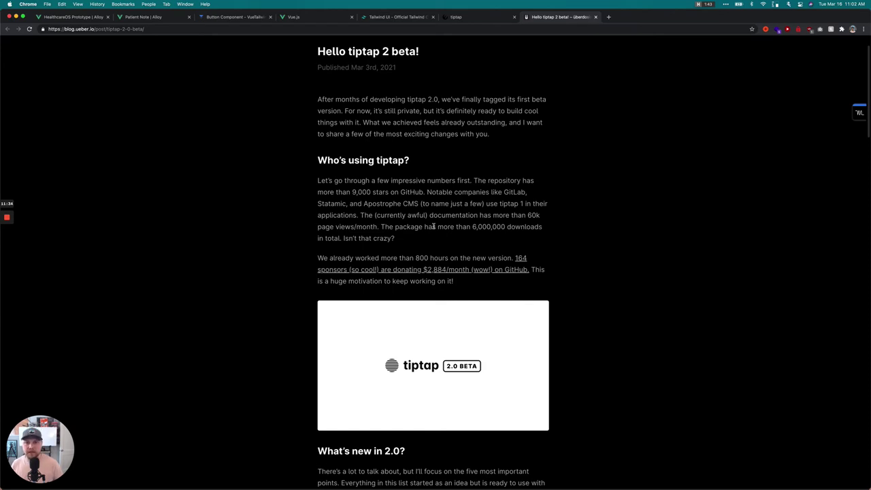
pyautogui.scroll(3, 433, 226)
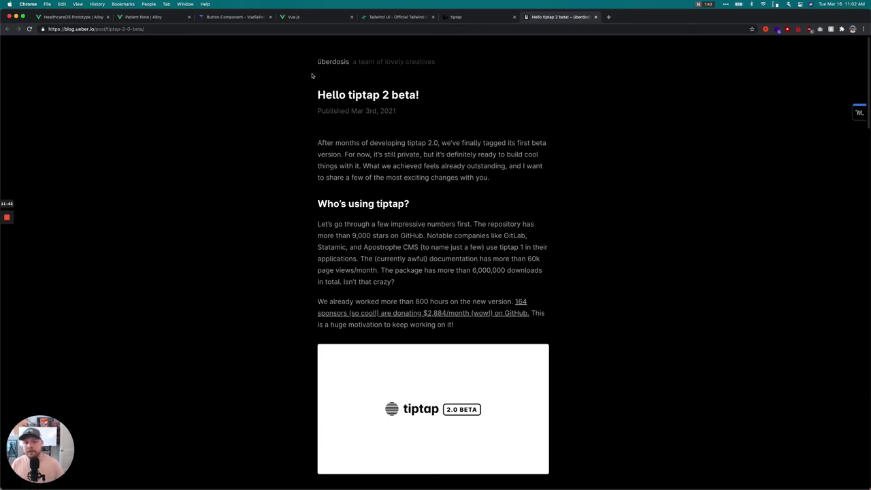
pyautogui.scroll(-10, 311, 75)
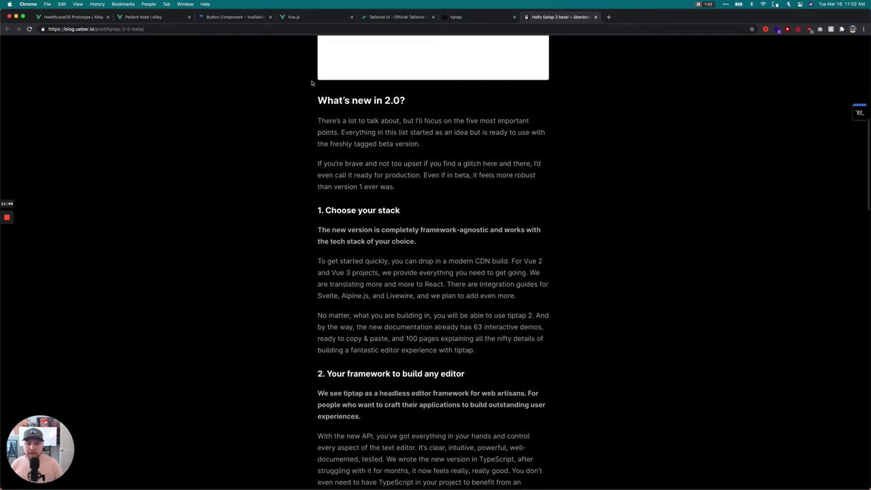
pyautogui.scroll(-6, 313, 85)
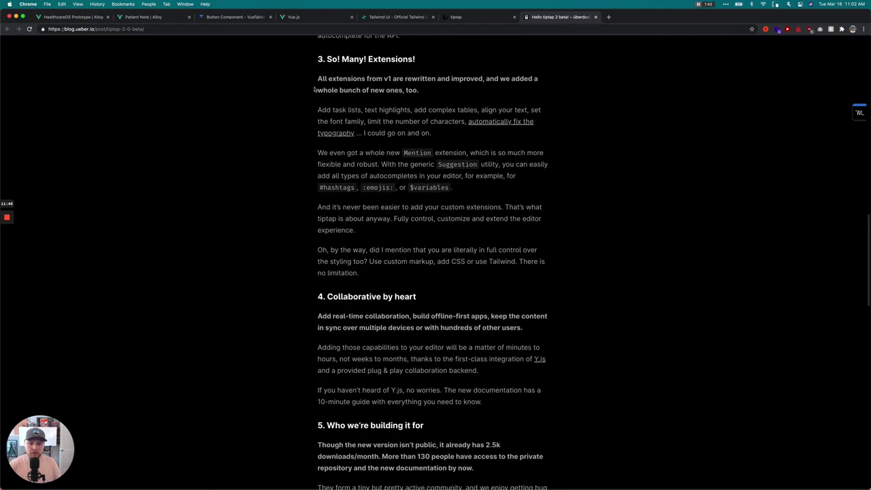
pyautogui.scroll(9, 315, 89)
pyautogui.scroll(5, 315, 88)
pyautogui.click(146, 16)
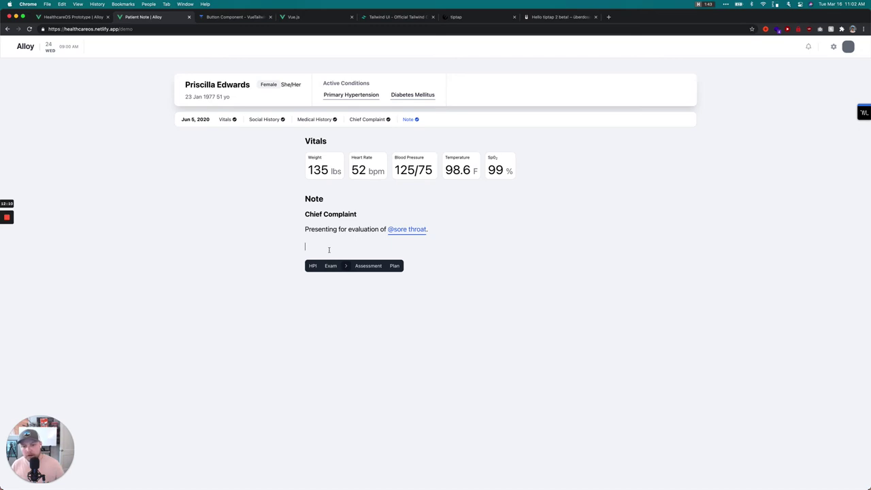
# Step: Add an HPI heading under the Chief Complaint, write 'This is an HPI.' and start a new line
pyautogui.click(333, 248)
pyautogui.moveTo(450, 228); pyautogui.dragTo(282, 213)
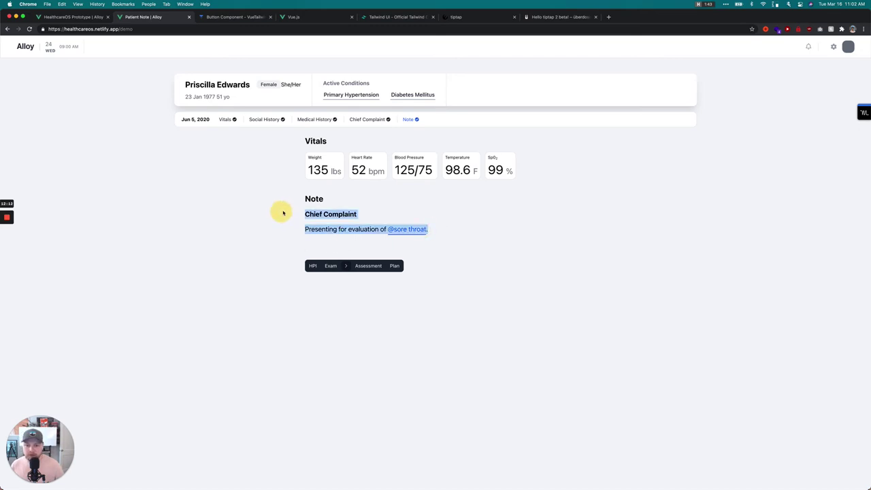
pyautogui.click(334, 251)
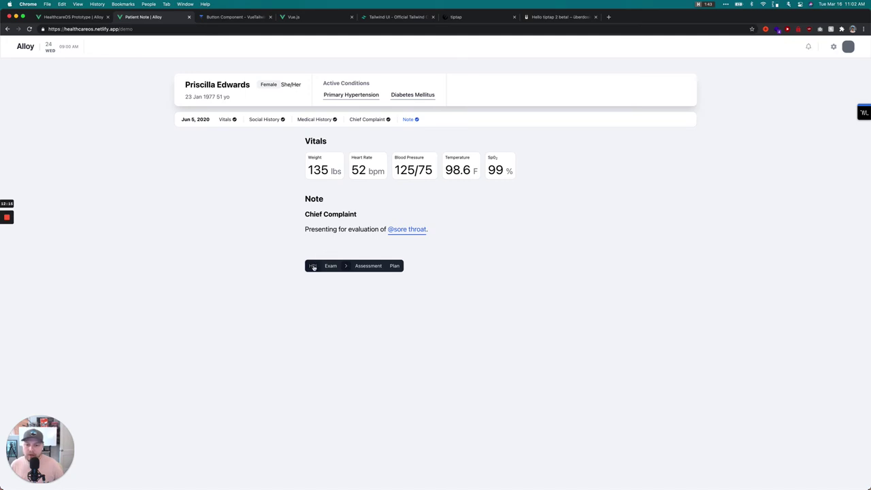
pyautogui.click(312, 265)
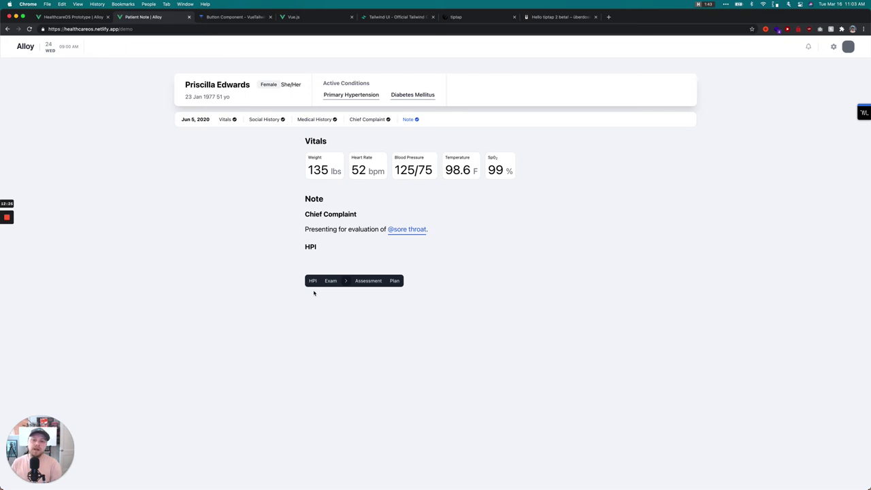
pyautogui.write('This is an HPI.')
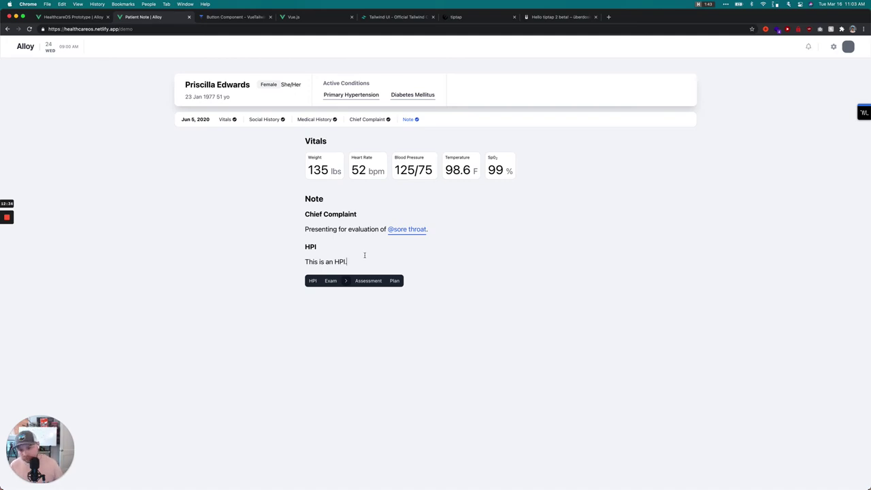
pyautogui.press('Return')
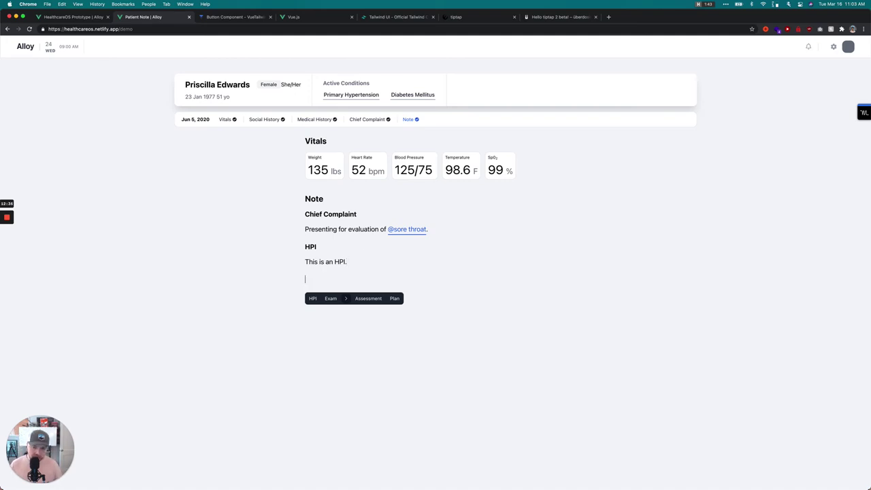
# Step: Insert an Exam heading below the HPI sentence with the caret on its empty line
pyautogui.click(331, 297)
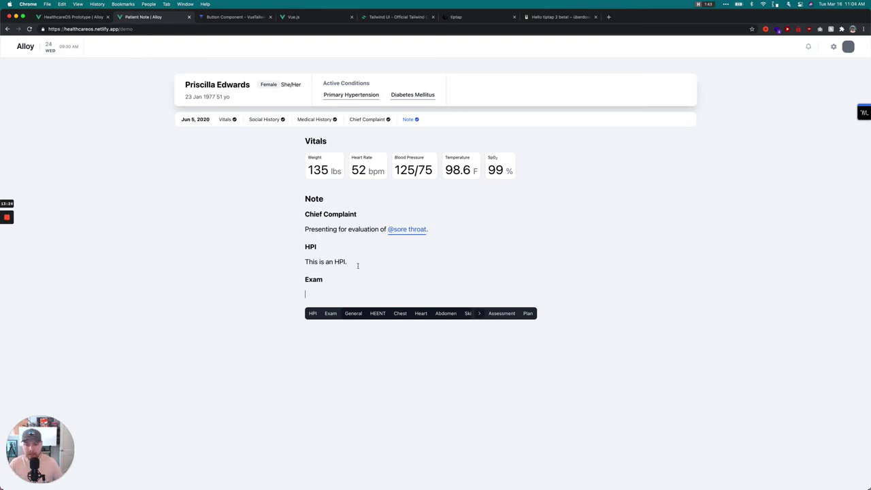
pyautogui.click(330, 289)
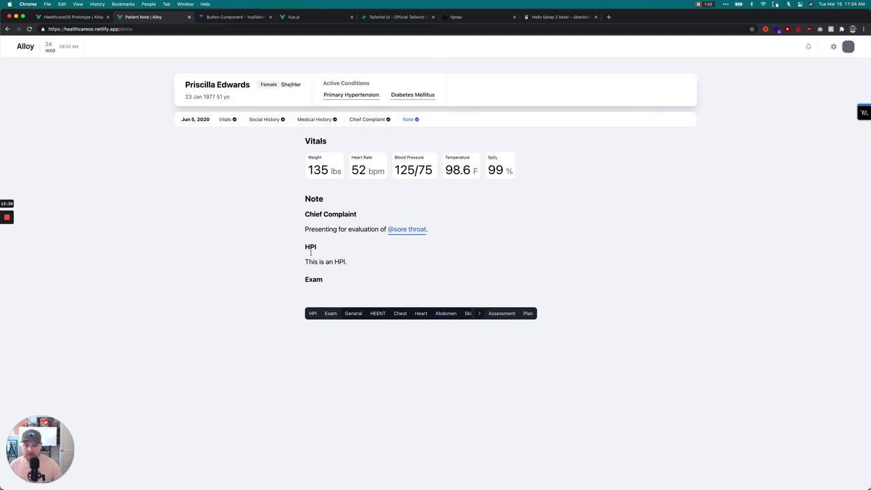
# Step: Expand the Exam subsections and add General, HEENT, Skin and Extremities headings
pyautogui.click(479, 314)
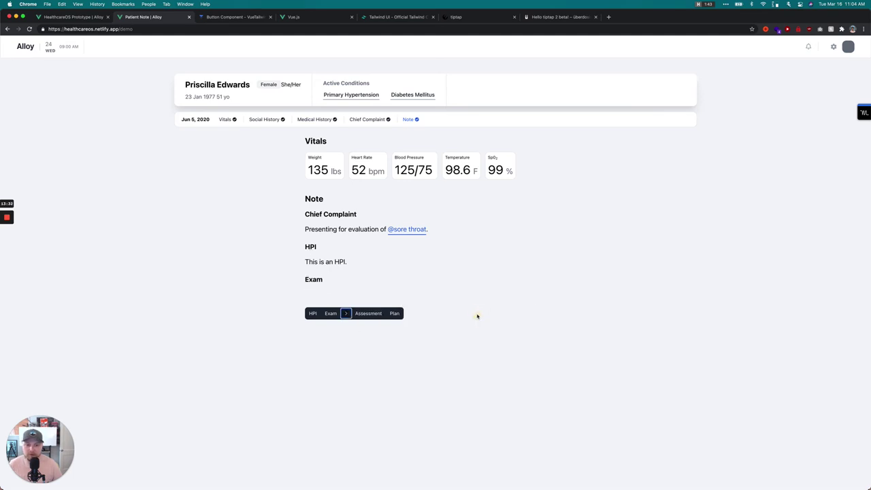
pyautogui.click(346, 315)
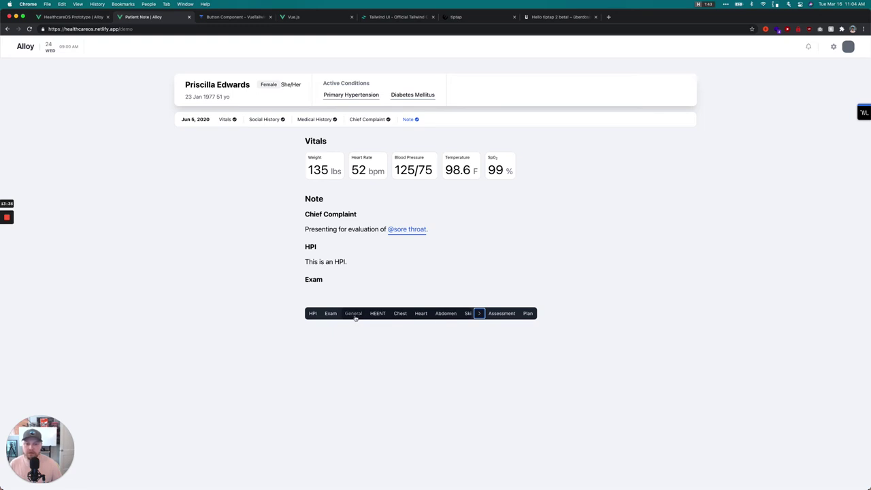
pyautogui.click(352, 314)
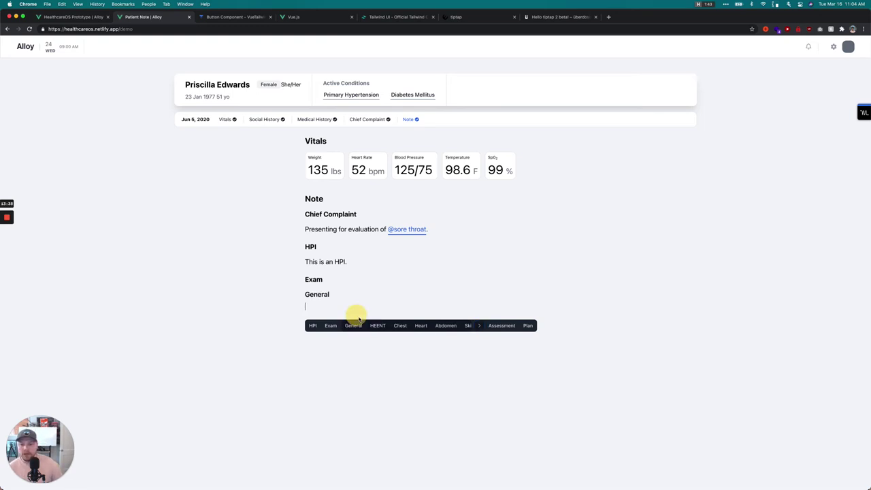
pyautogui.click(378, 326)
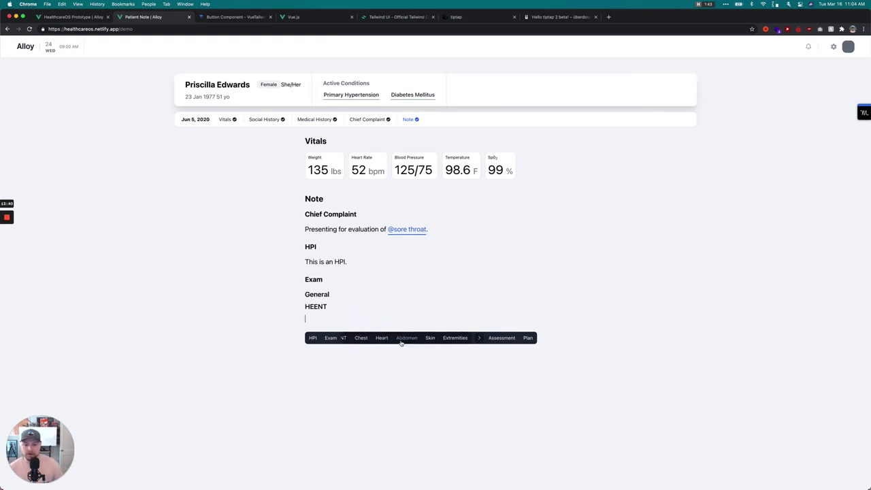
pyautogui.click(430, 340)
pyautogui.click(451, 350)
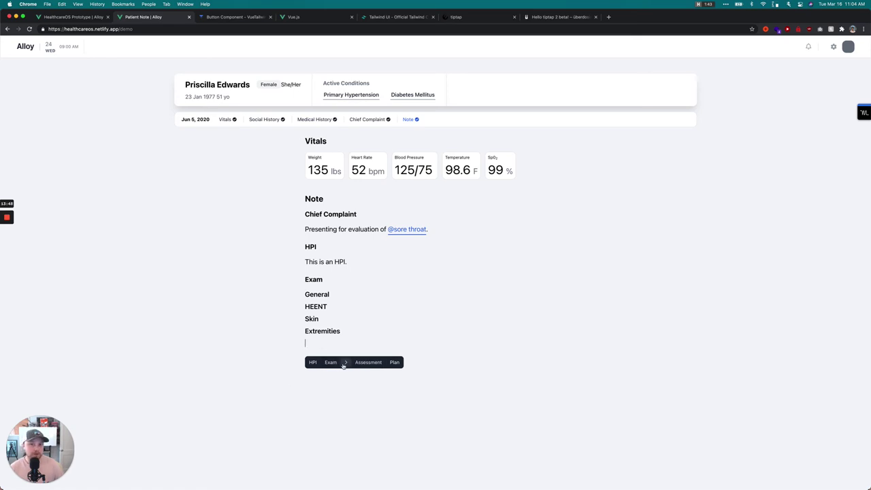
# Step: Add Assessment and Plan headings, then delete everything from Exam through Plan
pyautogui.click(365, 361)
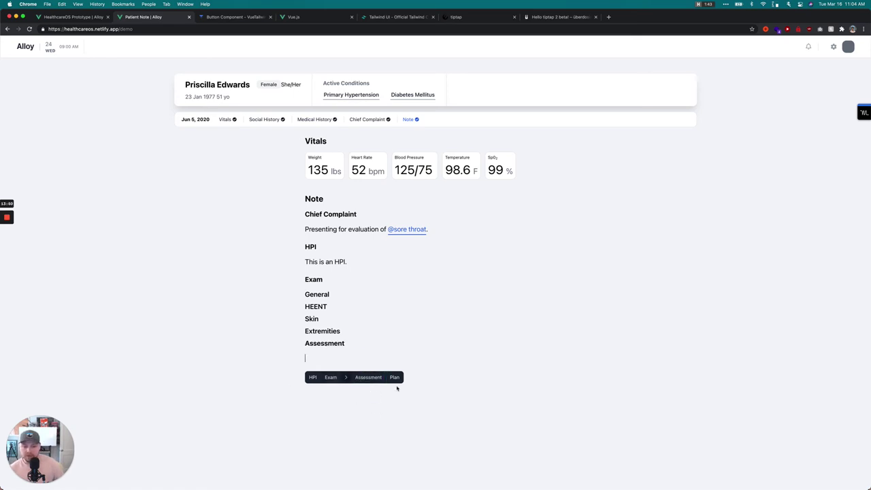
pyautogui.click(394, 378)
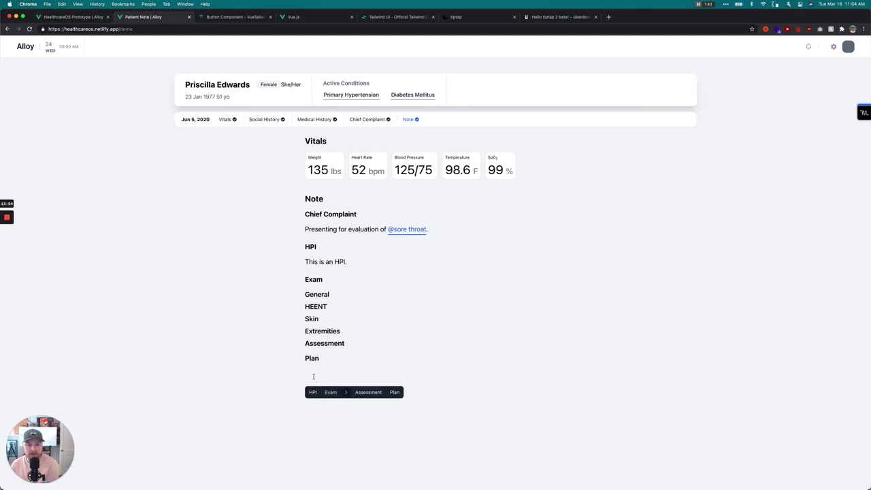
pyautogui.moveTo(311, 372); pyautogui.dragTo(295, 279)
pyautogui.press('BackSpace')
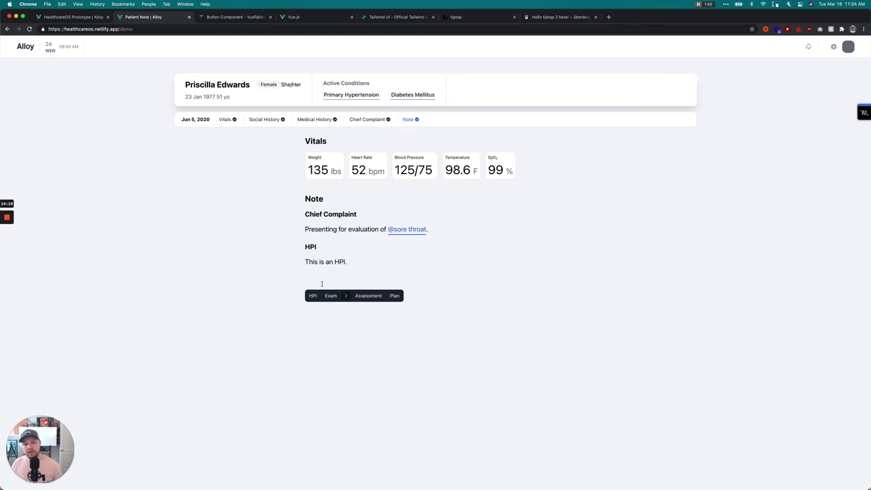
# Step: Pick 98.6 F from the @ mention suggestions, then backspace it and the empty line away
pyautogui.write('@')
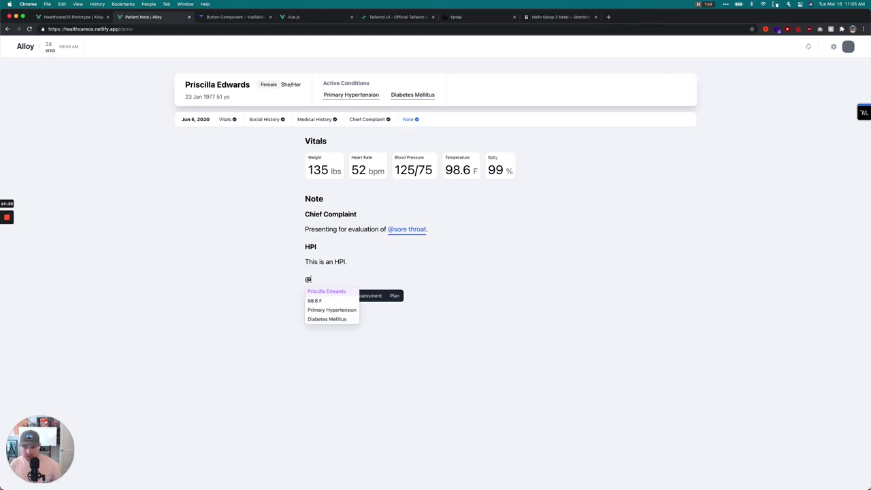
pyautogui.press('Down')
pyautogui.press('Down')
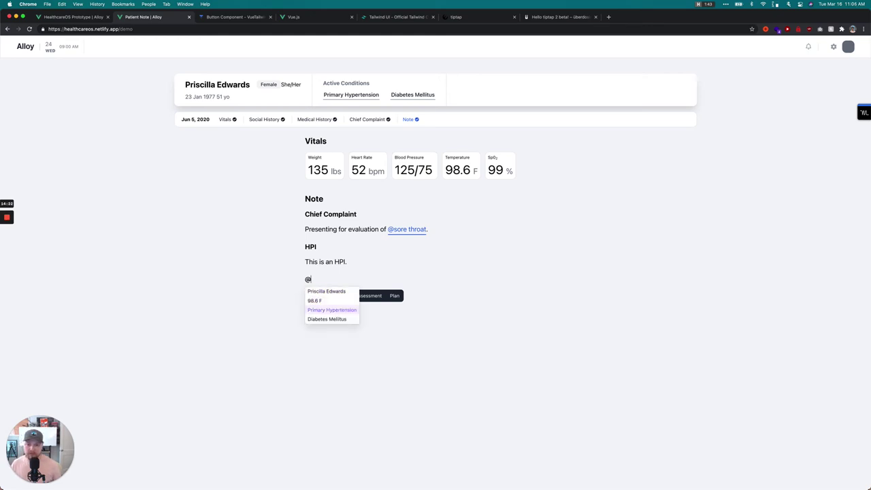
pyautogui.press('Down')
pyautogui.press('Up')
pyautogui.press('Up')
pyautogui.press('Up')
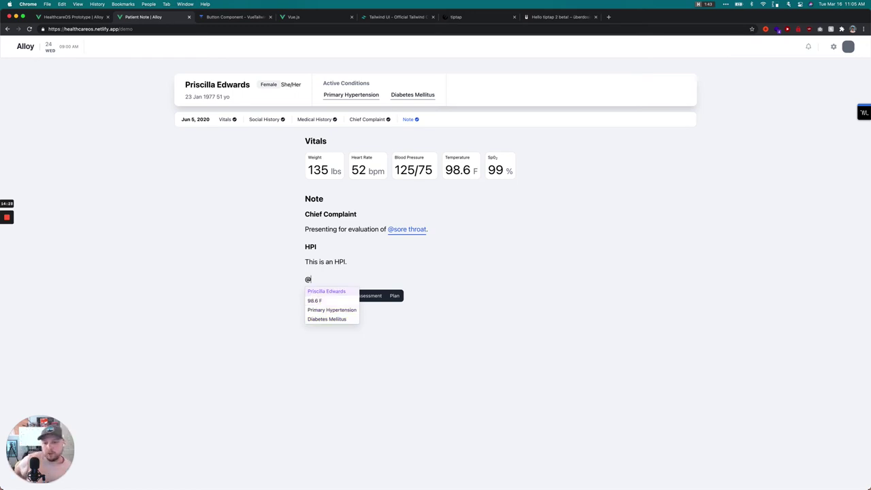
pyautogui.press('Down')
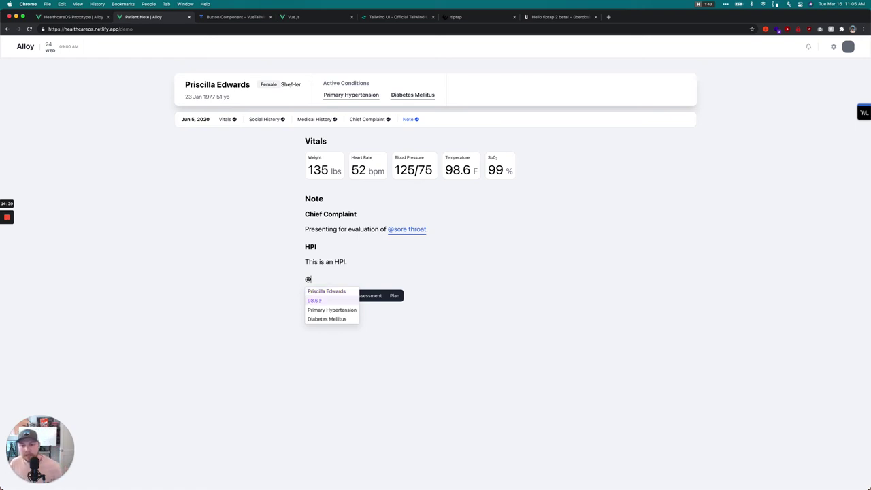
pyautogui.press('Return')
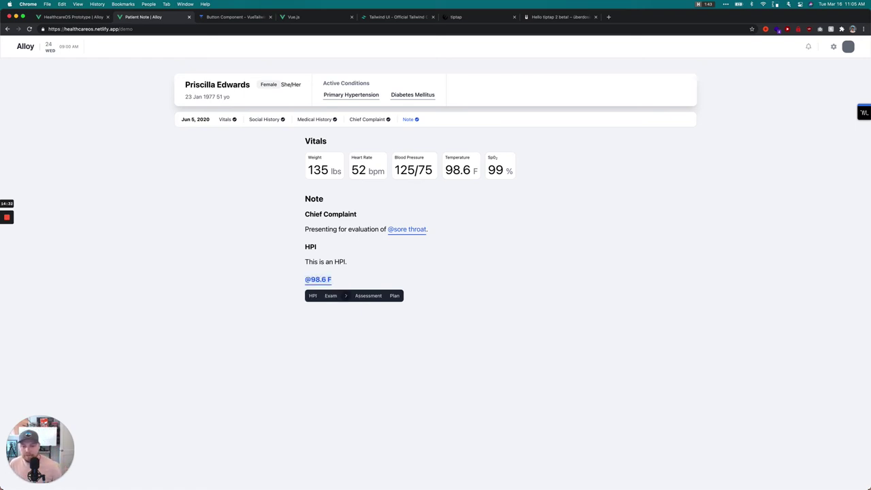
pyautogui.press('BackSpace')
pyautogui.press('BackSpace')
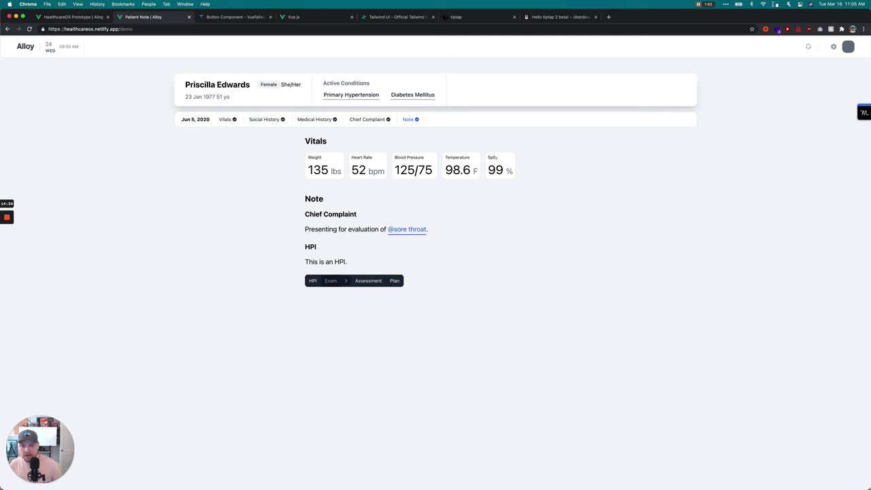
pyautogui.write('@')
pyautogui.press('BackSpace')
pyautogui.press('super+BackSpace')
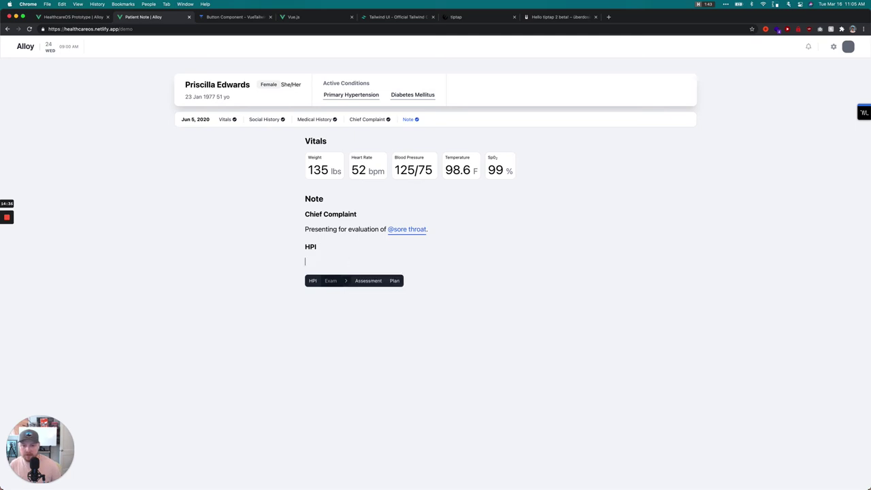
pyautogui.write('@pr')
pyautogui.press('Return')
pyautogui.write('pre')
pyautogui.press('BackSpace')
pyautogui.press('BackSpace')
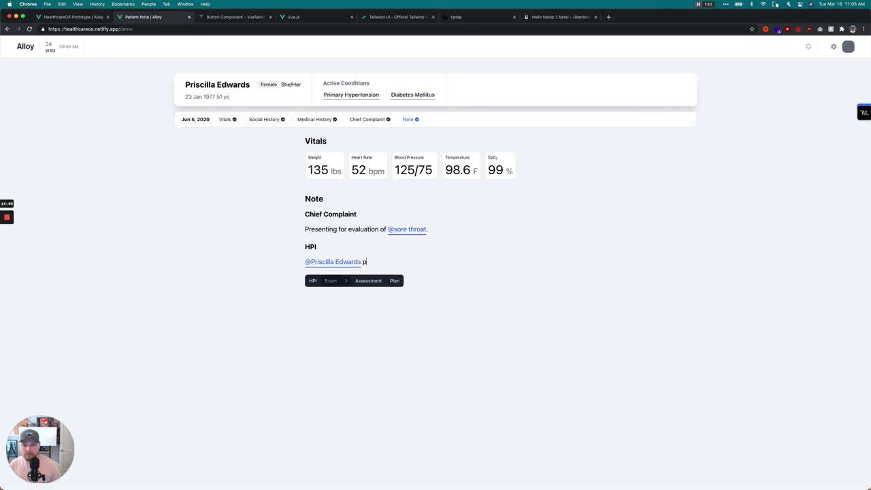
pyautogui.write('resents')
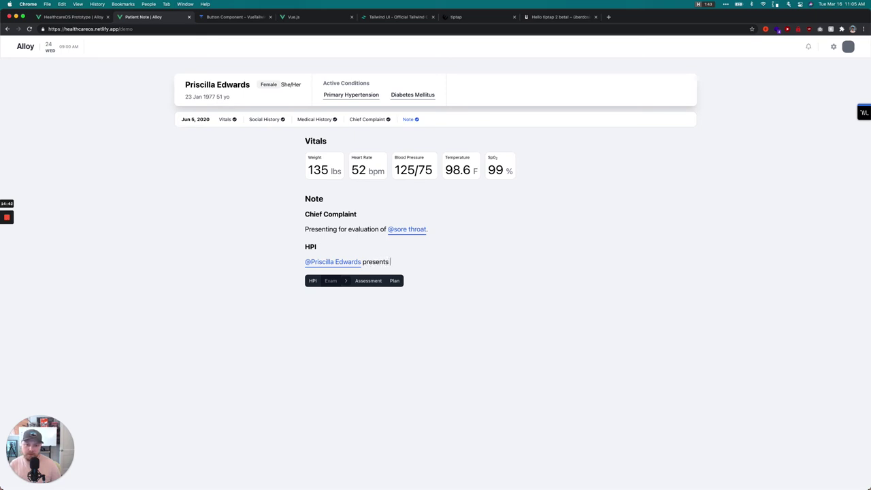
pyautogui.write(' with temper')
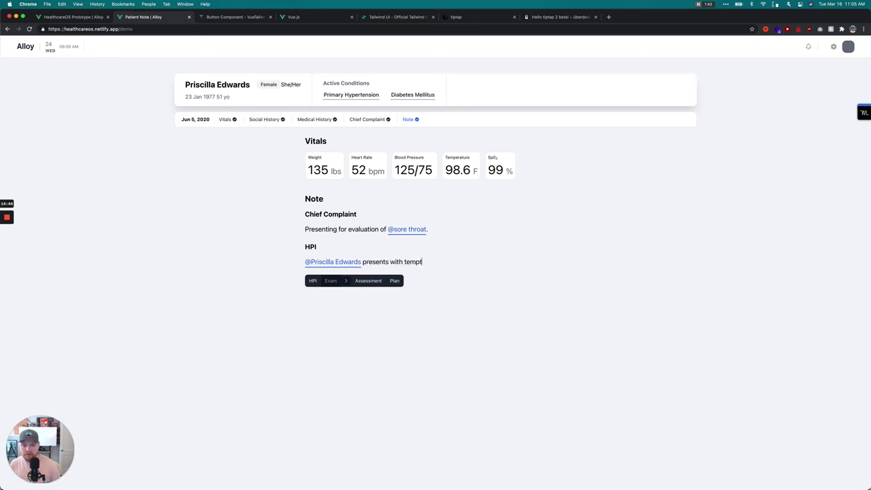
pyautogui.write('ature of @')
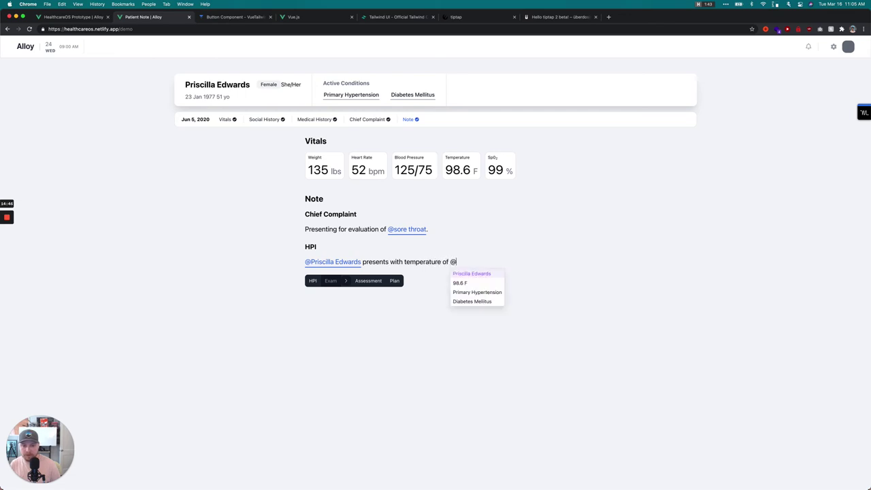
pyautogui.press('Down')
pyautogui.press('Return')
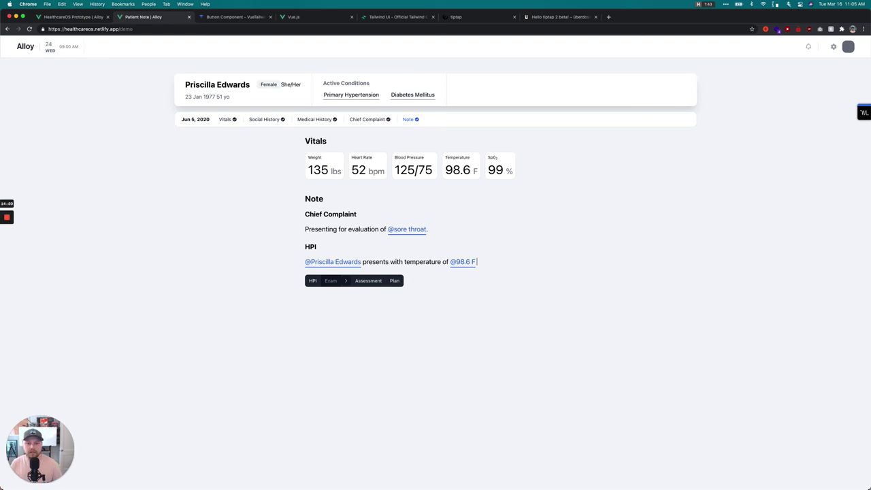
pyautogui.press('Return')
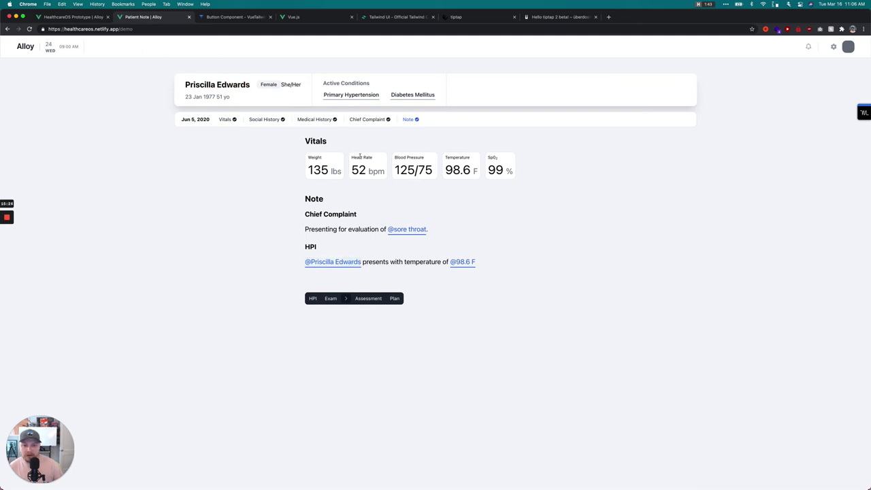
pyautogui.doubleClick(457, 170)
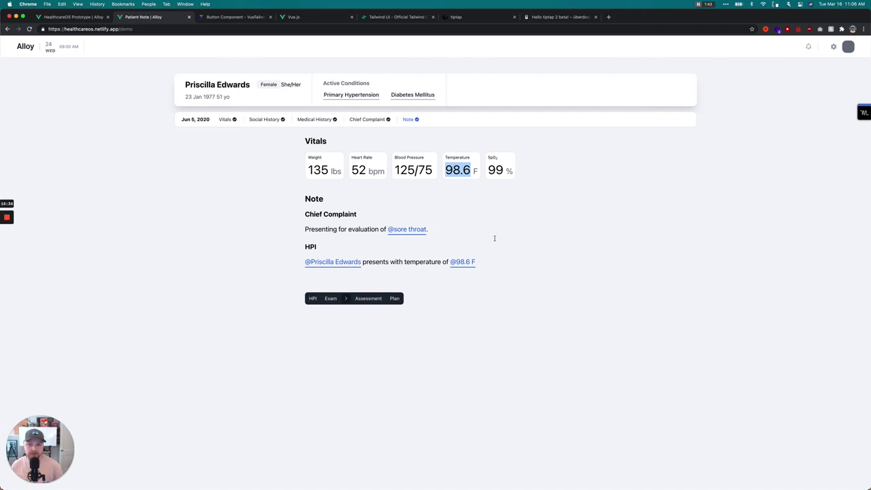
pyautogui.click(486, 260)
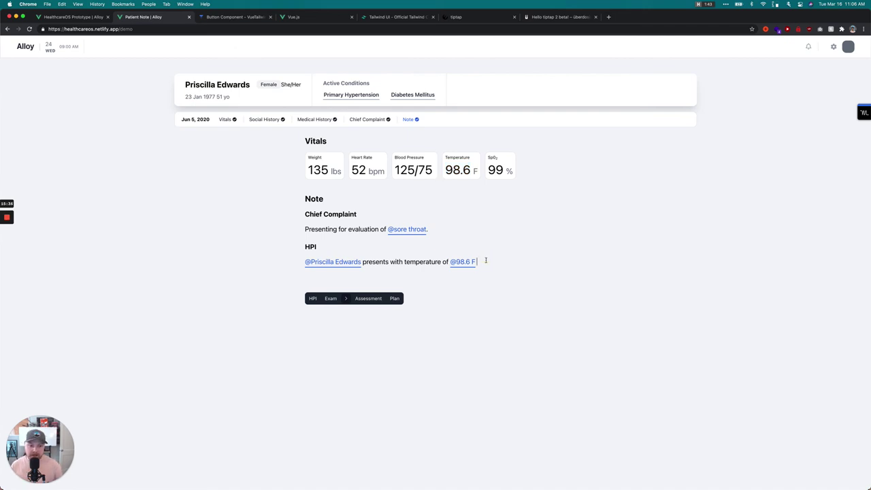
pyautogui.write('.')
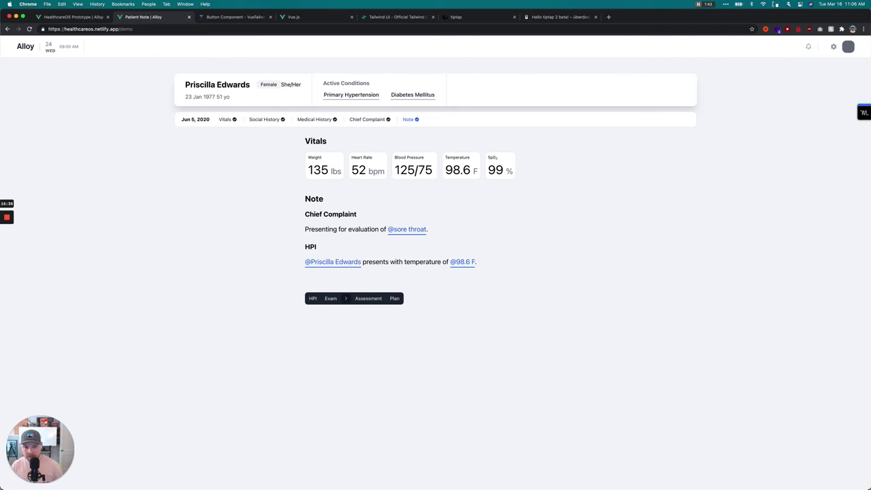
pyautogui.press('Return')
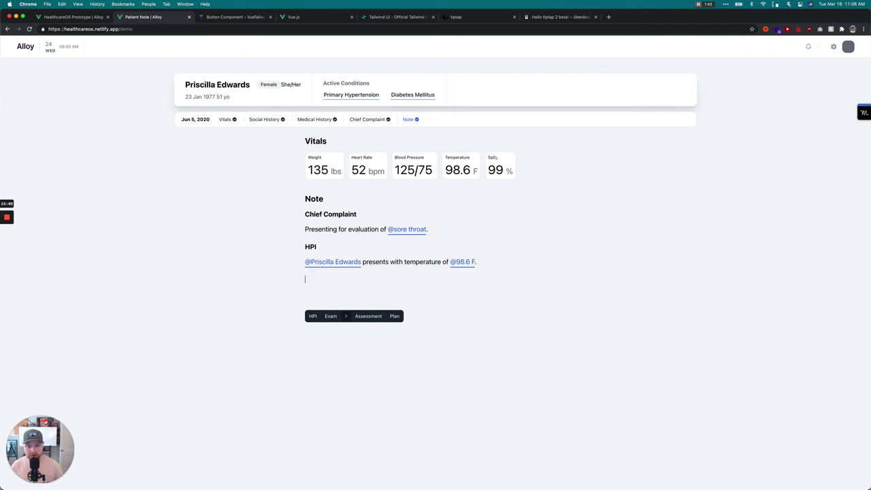
# Step: Add an Exam heading with a Chest subsection under the HPI, then switch to the tiptap blog tab
pyautogui.click(330, 316)
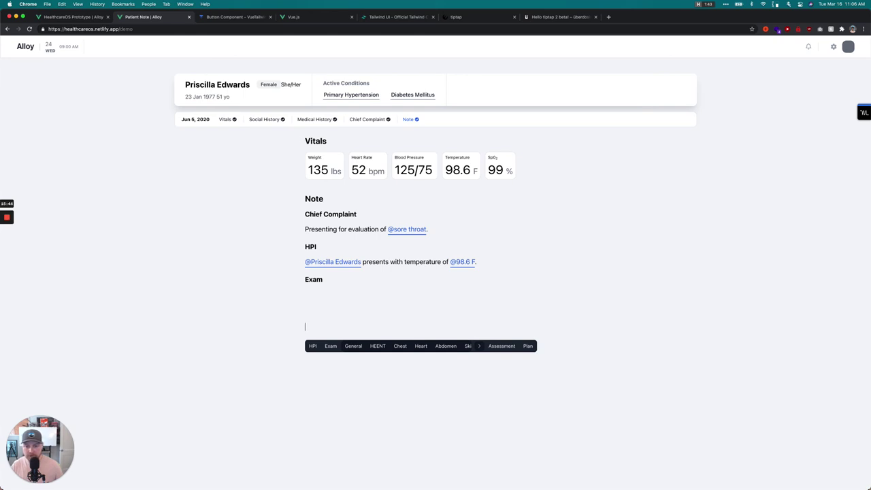
pyautogui.press('BackSpace')
pyautogui.press('BackSpace')
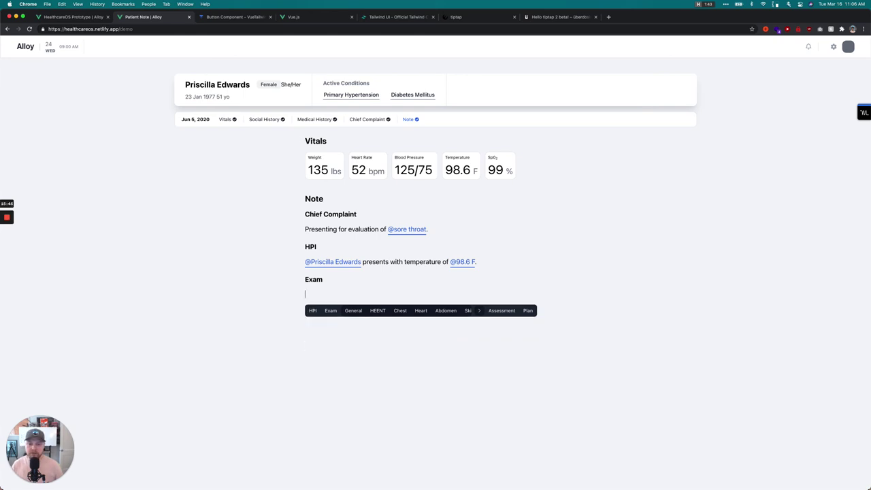
pyautogui.click(401, 310)
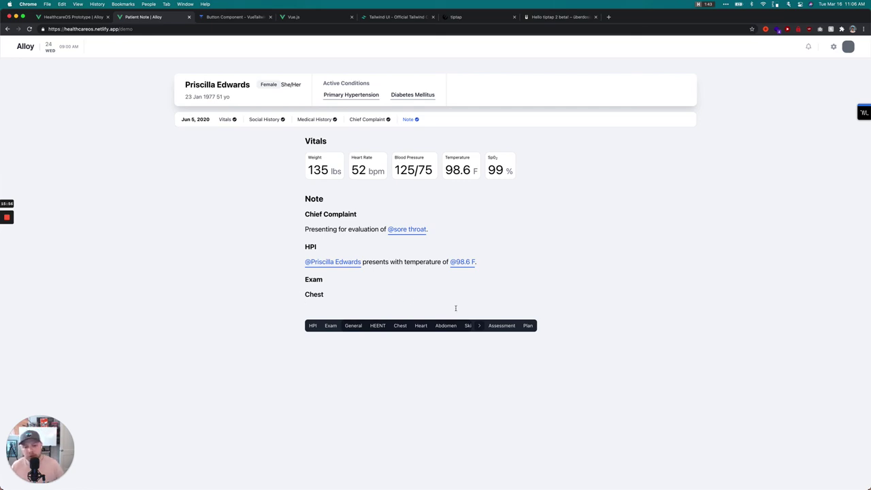
pyautogui.click(479, 325)
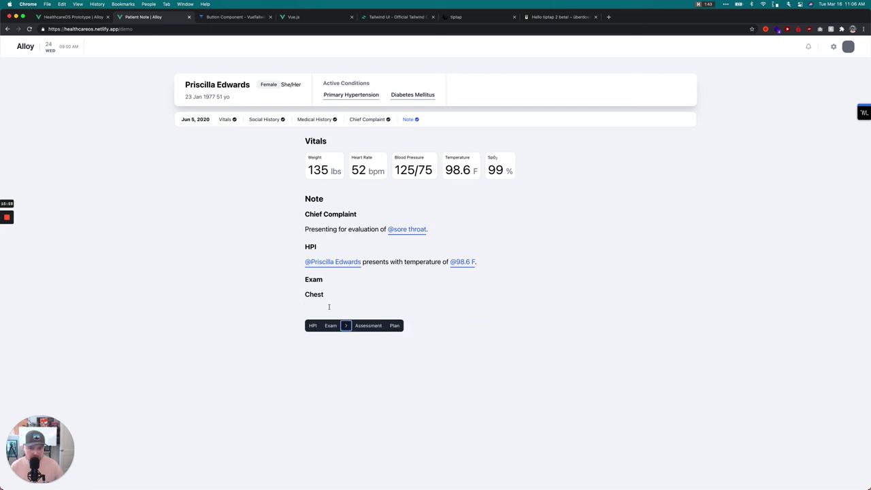
pyautogui.click(328, 306)
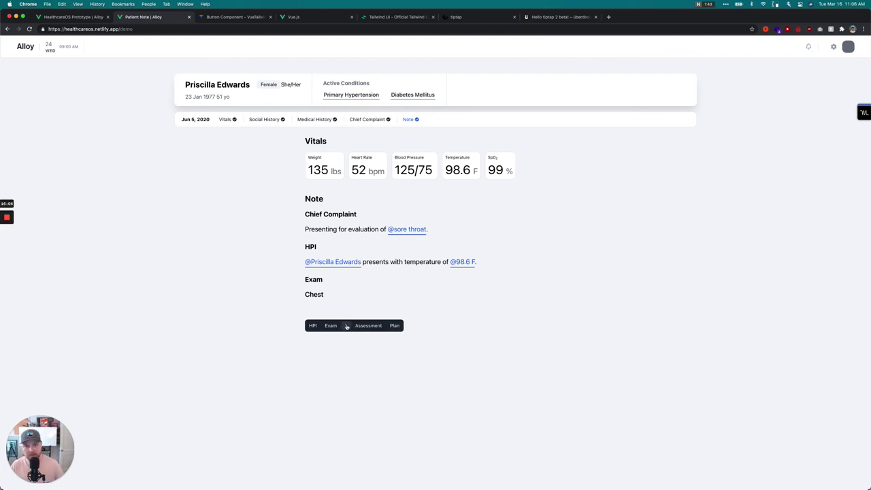
pyautogui.click(560, 16)
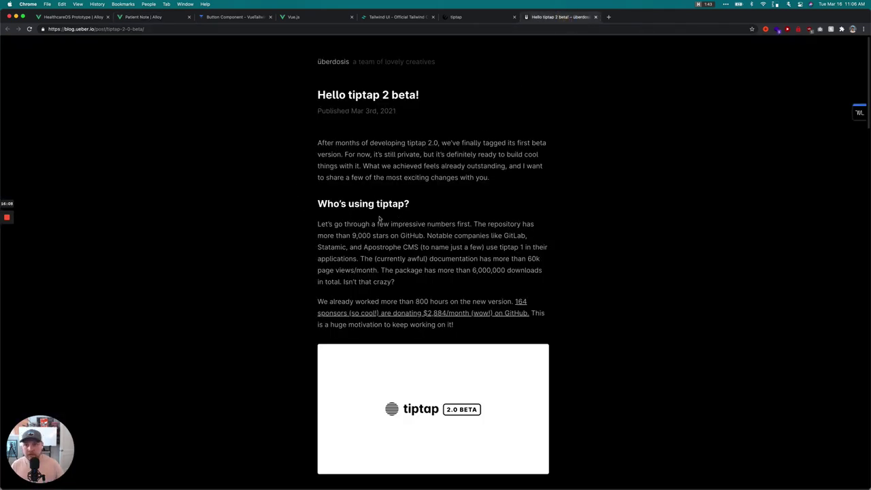
# Step: Switch back to the 'Patient Note | Alloy' tab
pyautogui.click(149, 17)
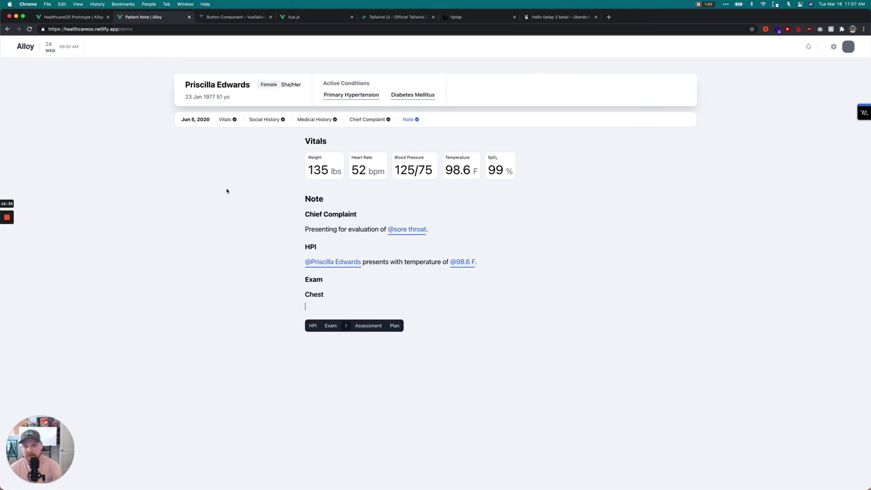
pyautogui.click(65, 16)
pyautogui.scroll(-5, 214, 229)
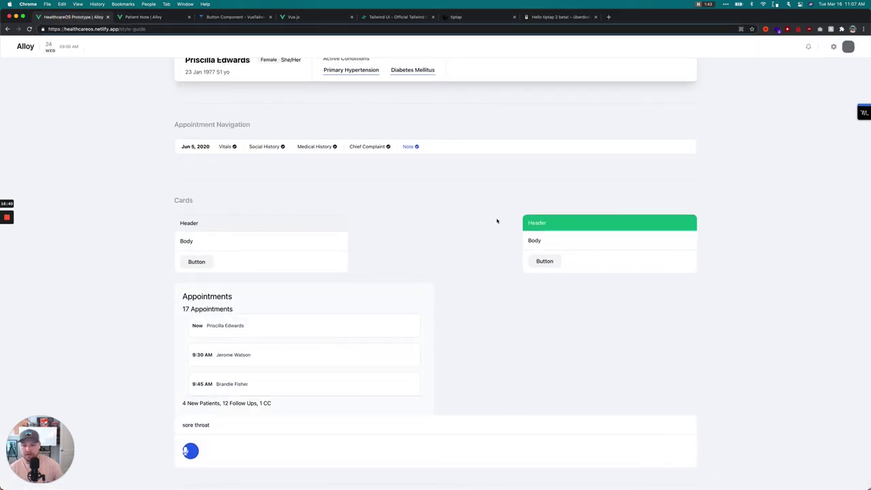
pyautogui.click(144, 16)
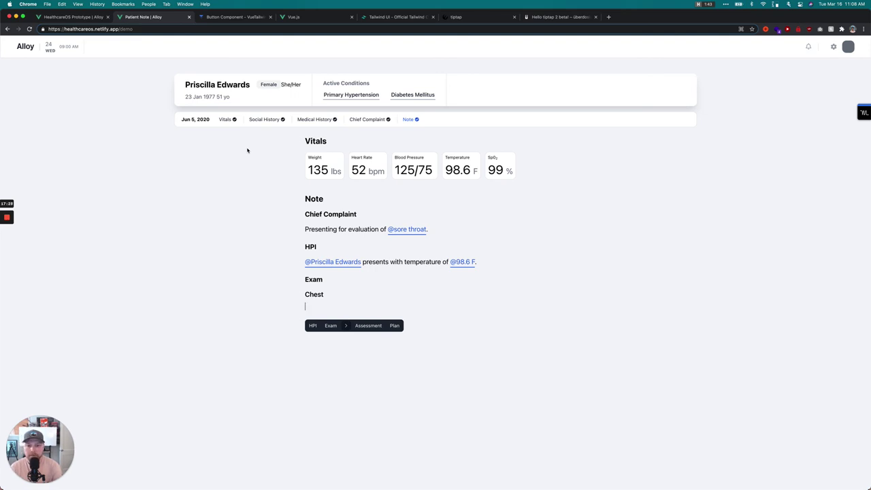
# Step: Delete the Chest heading and its empty line so the note ends at Exam
pyautogui.press('BackSpace')
pyautogui.press('BackSpace')
pyautogui.press('BackSpace')
pyautogui.press('BackSpace')
pyautogui.press('BackSpace')
pyautogui.press('BackSpace')
pyautogui.press('BackSpace')
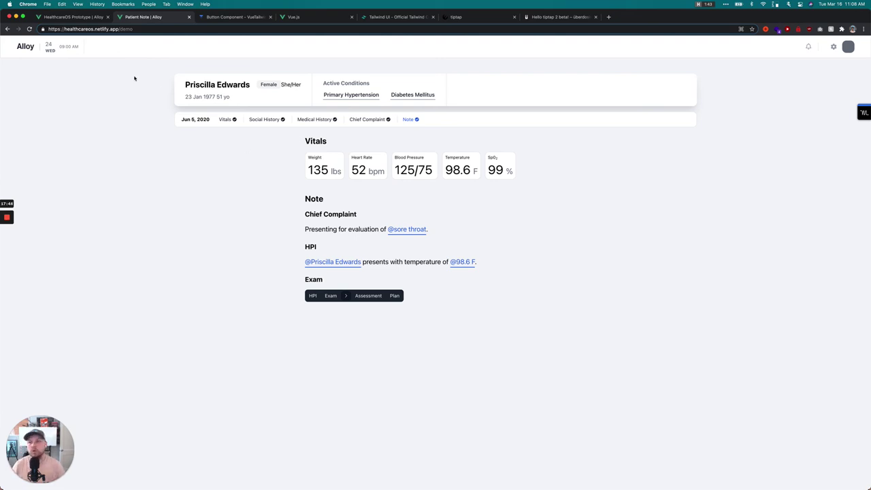
pyautogui.click(68, 17)
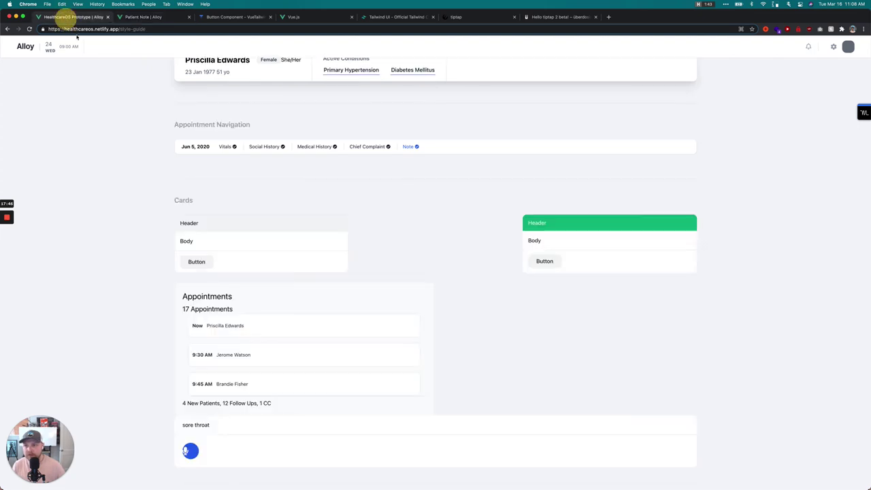
pyautogui.scroll(5, 191, 169)
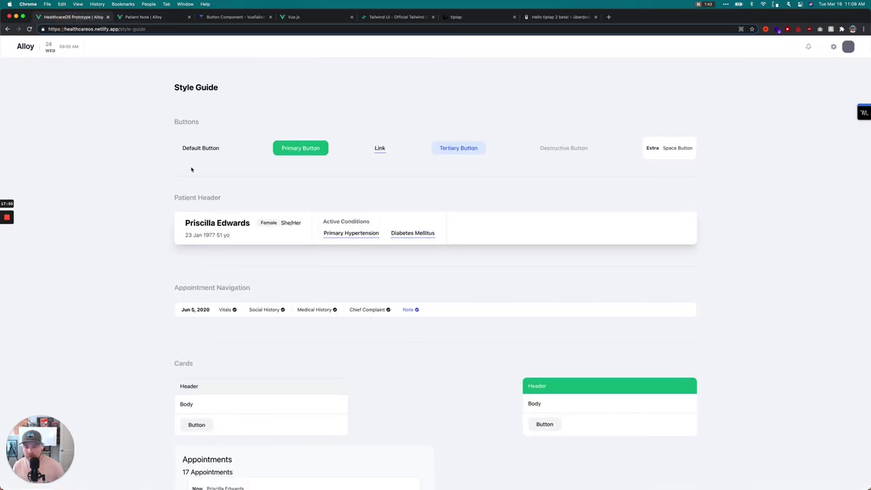
pyautogui.scroll(-2, 174, 218)
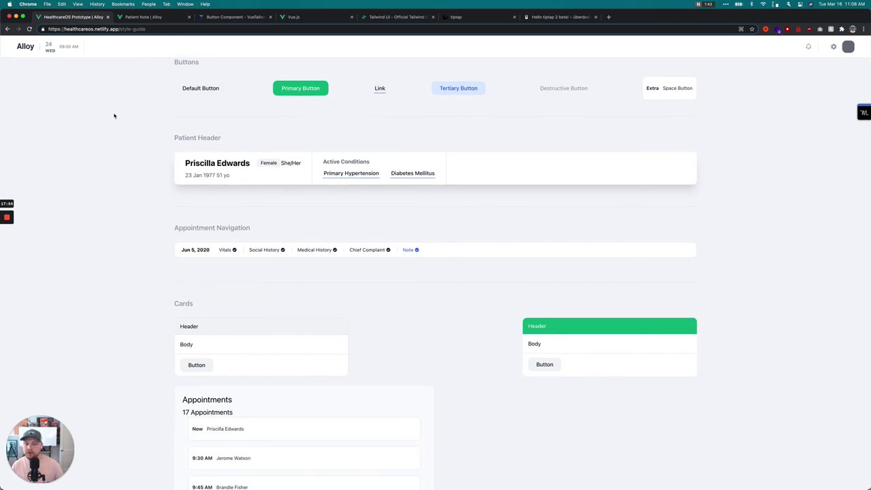
pyautogui.hotkey('ctrl', 'Tab')
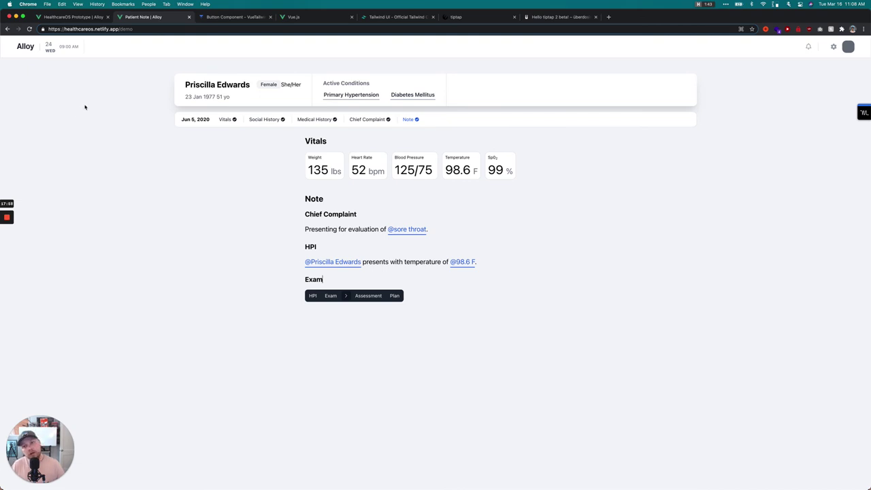
# Step: Change the page address from demo to appointments and load it
pyautogui.moveTo(121, 29); pyautogui.dragTo(146, 30)
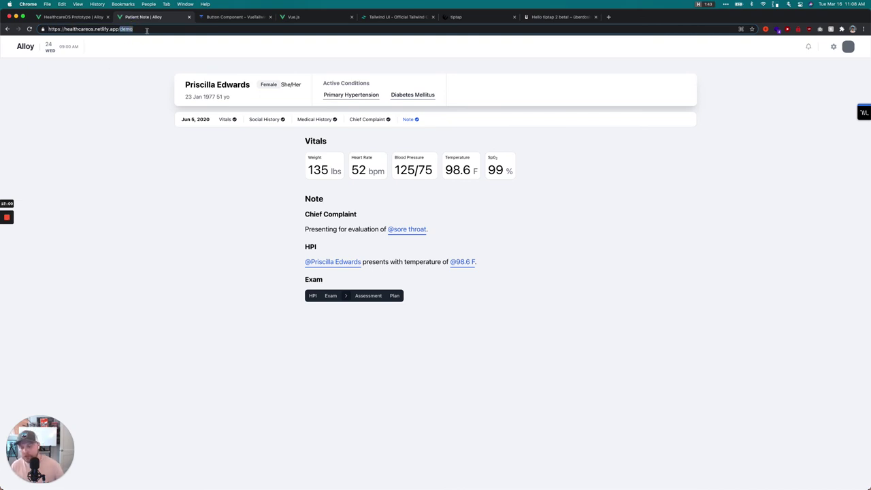
pyautogui.write('appointments')
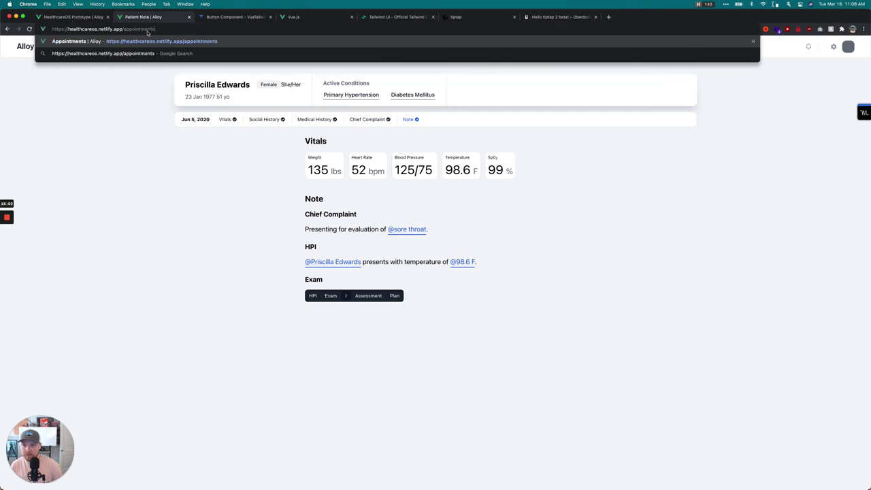
pyautogui.press('Return')
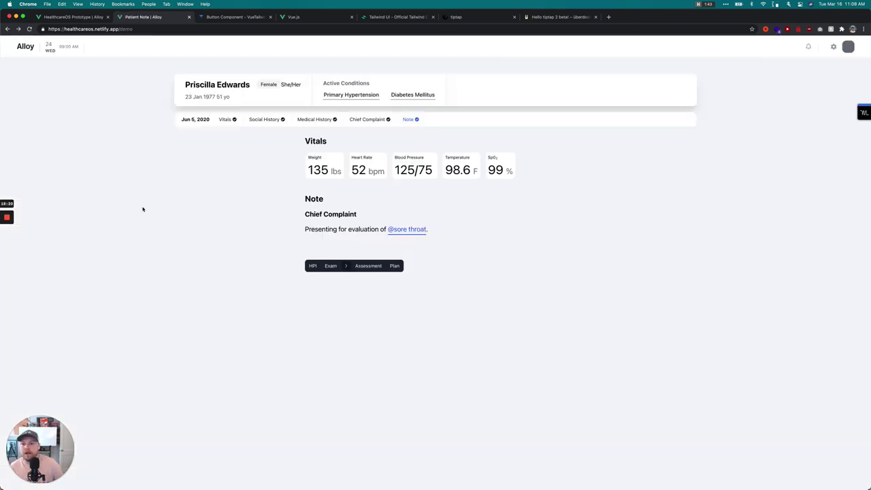
# Step: Switch to the HealthcareOS Prototype | Alloy tab showing the Style Guide
pyautogui.click(90, 18)
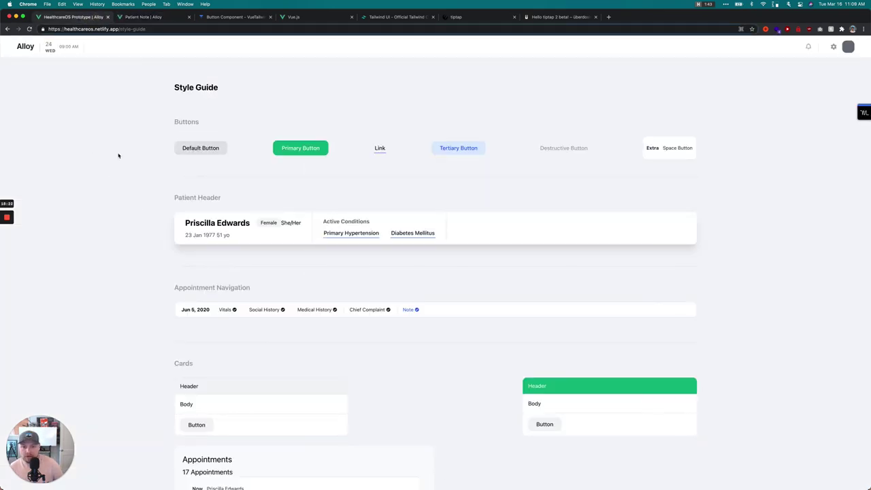